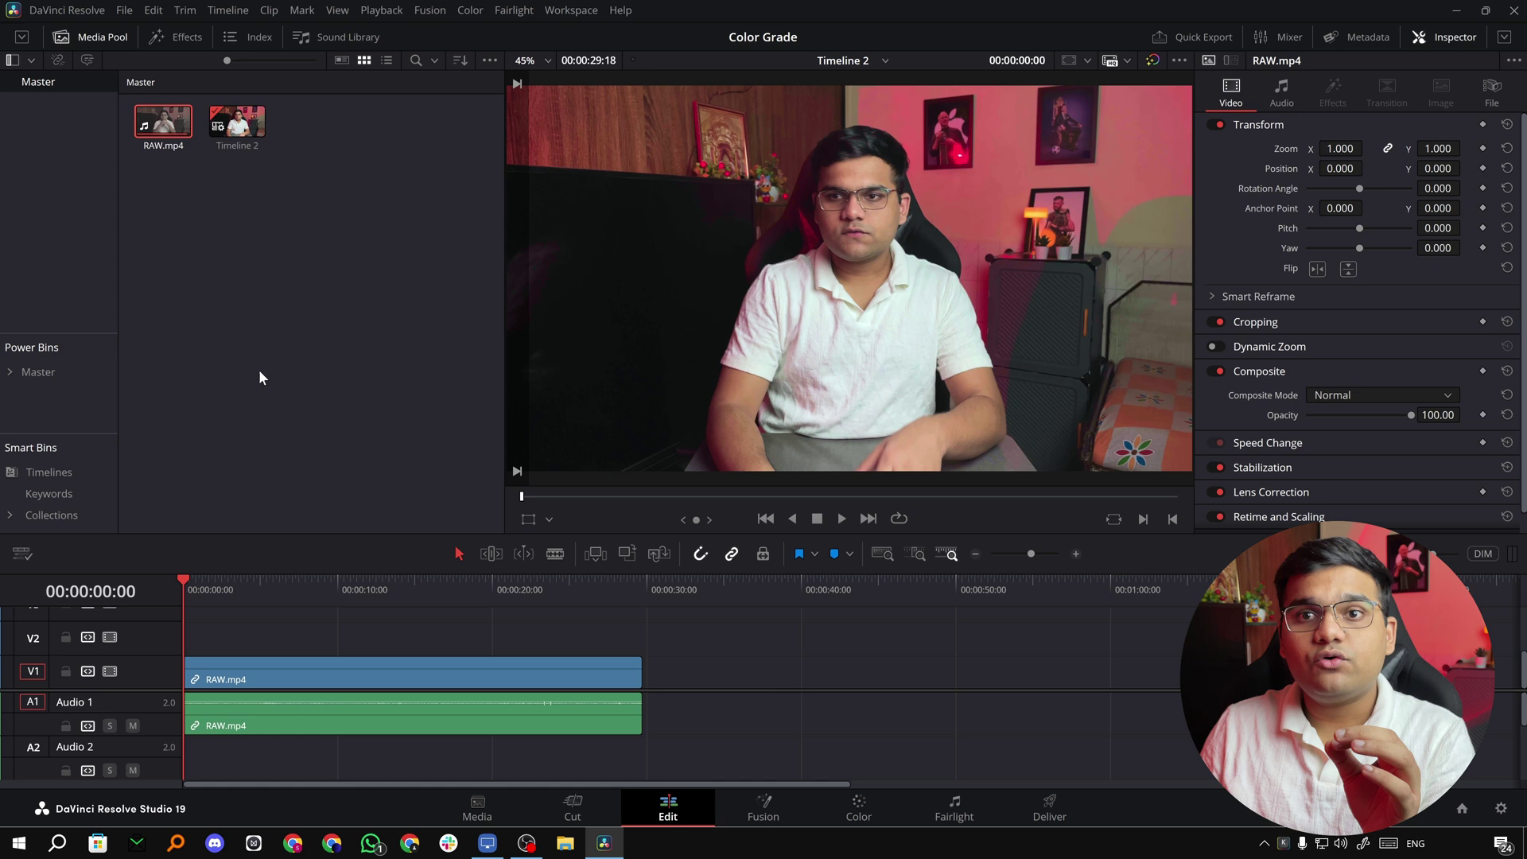
Preview RAW.mp4 from the Media Pool, then bring Timeline 2's clip up on the Color page
left_click(157, 132)
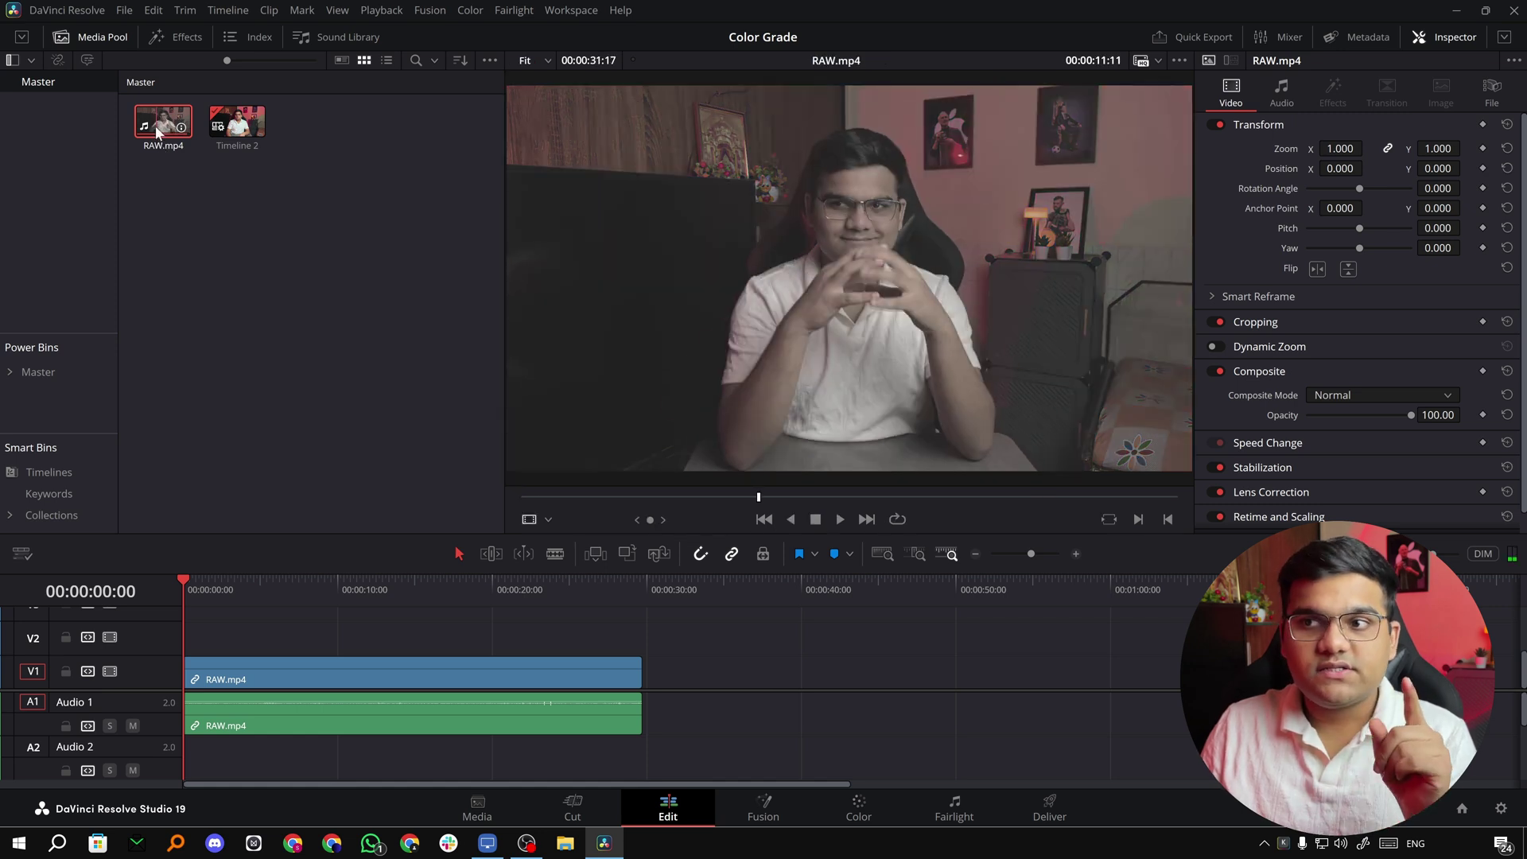
left_click(628, 700)
left_click(841, 812)
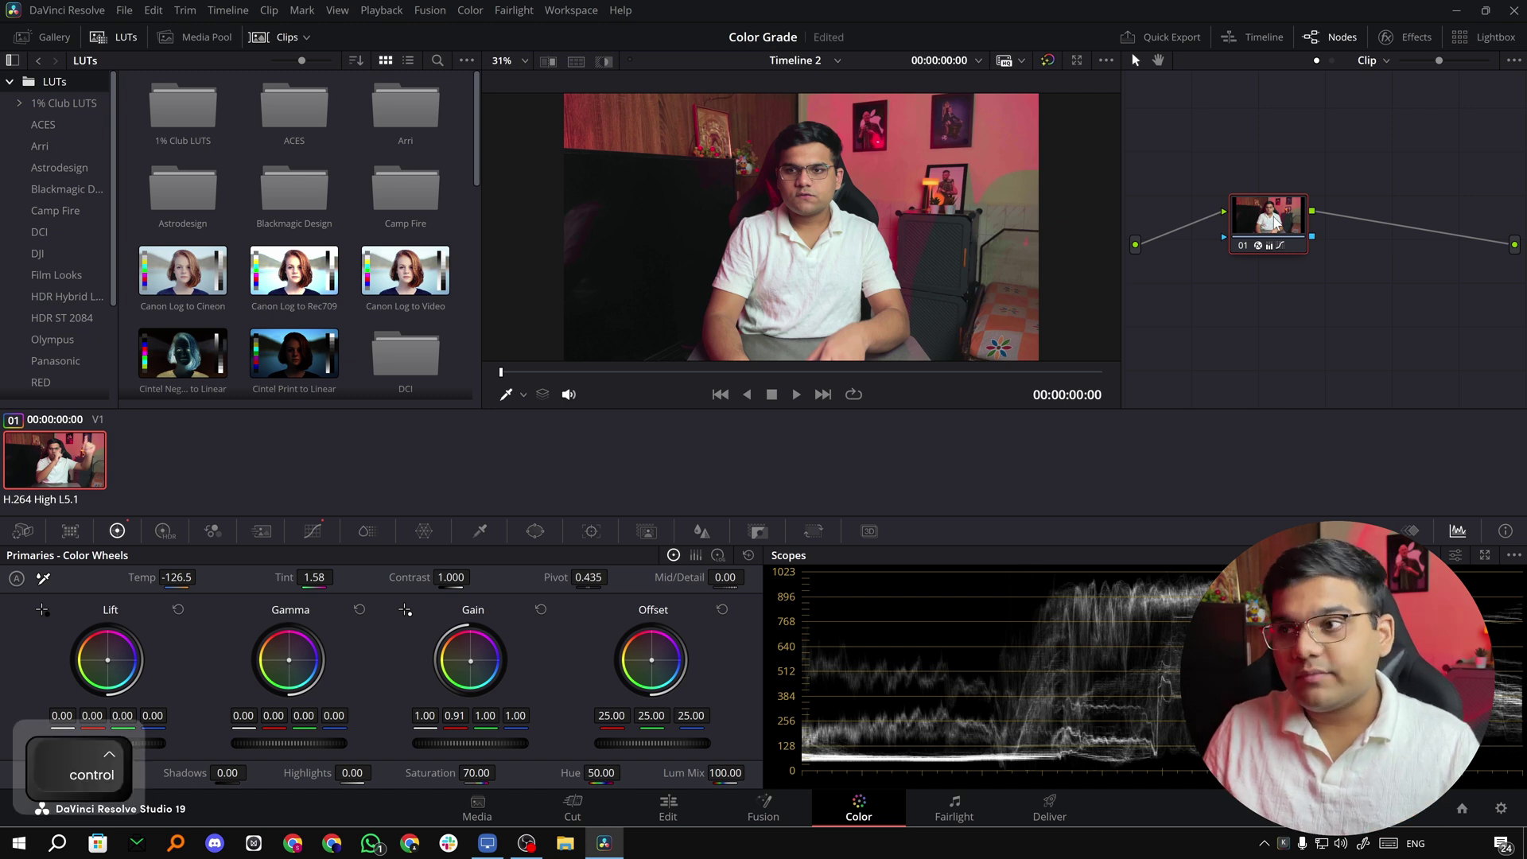
Toggle the grade off and back on with Ctrl+D, then hide and restore the clips strip
key("ctrl+d")
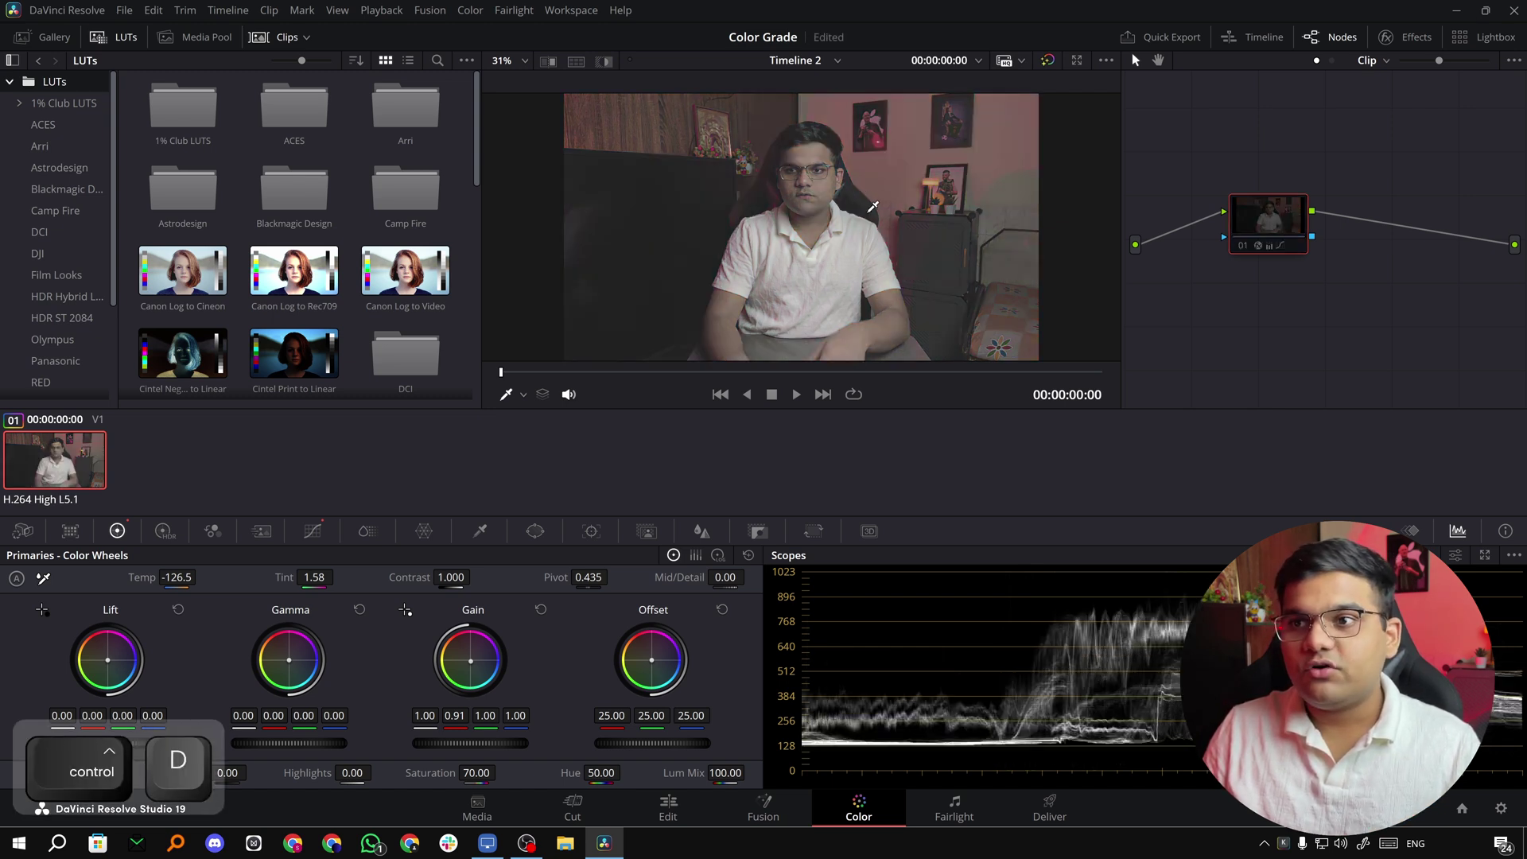
key("ctrl+d")
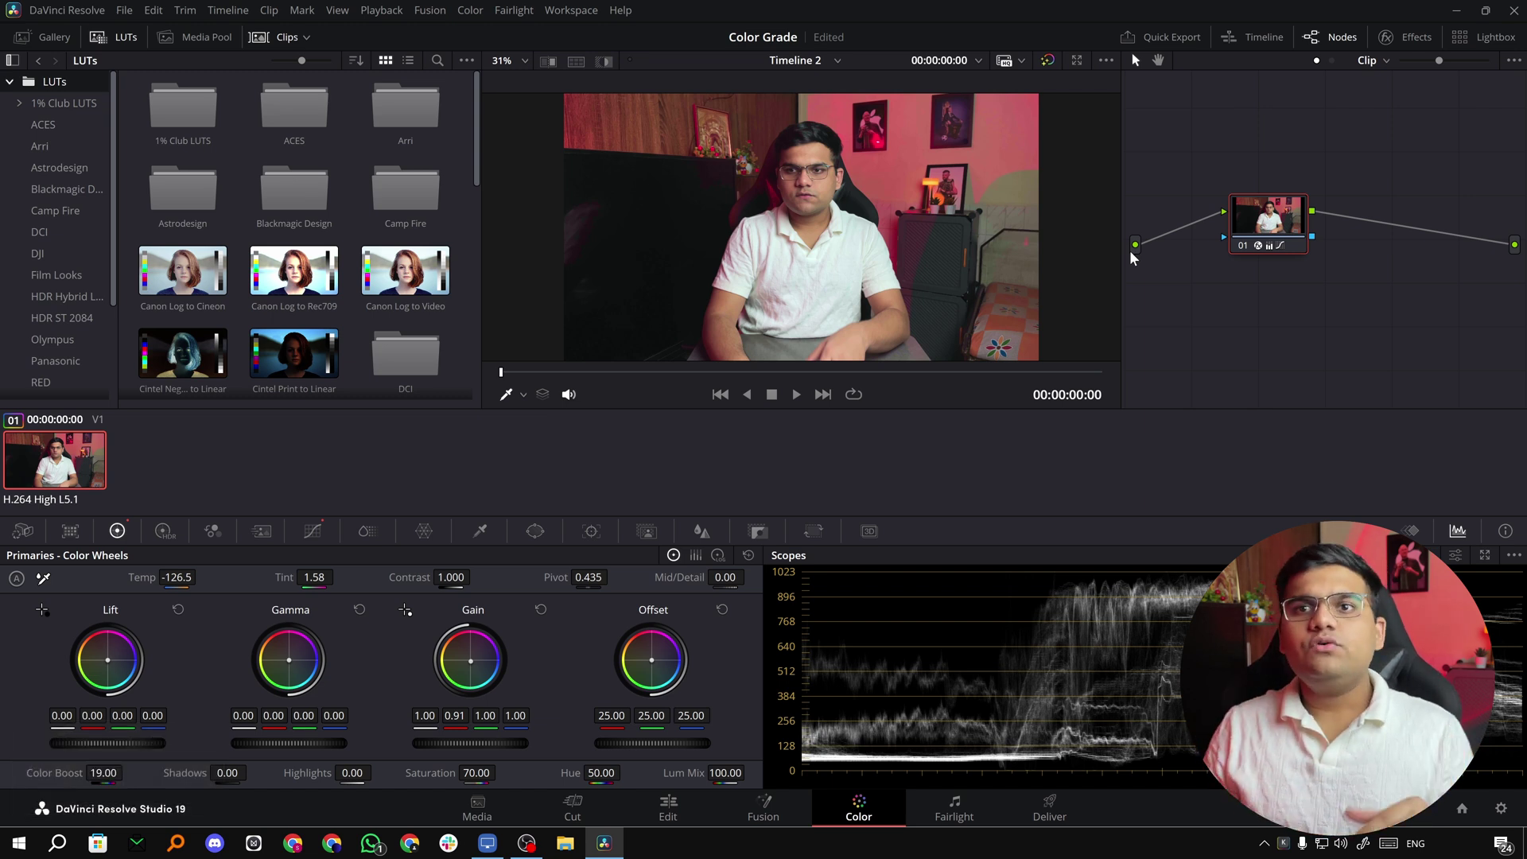
left_click(271, 40)
left_click(270, 40)
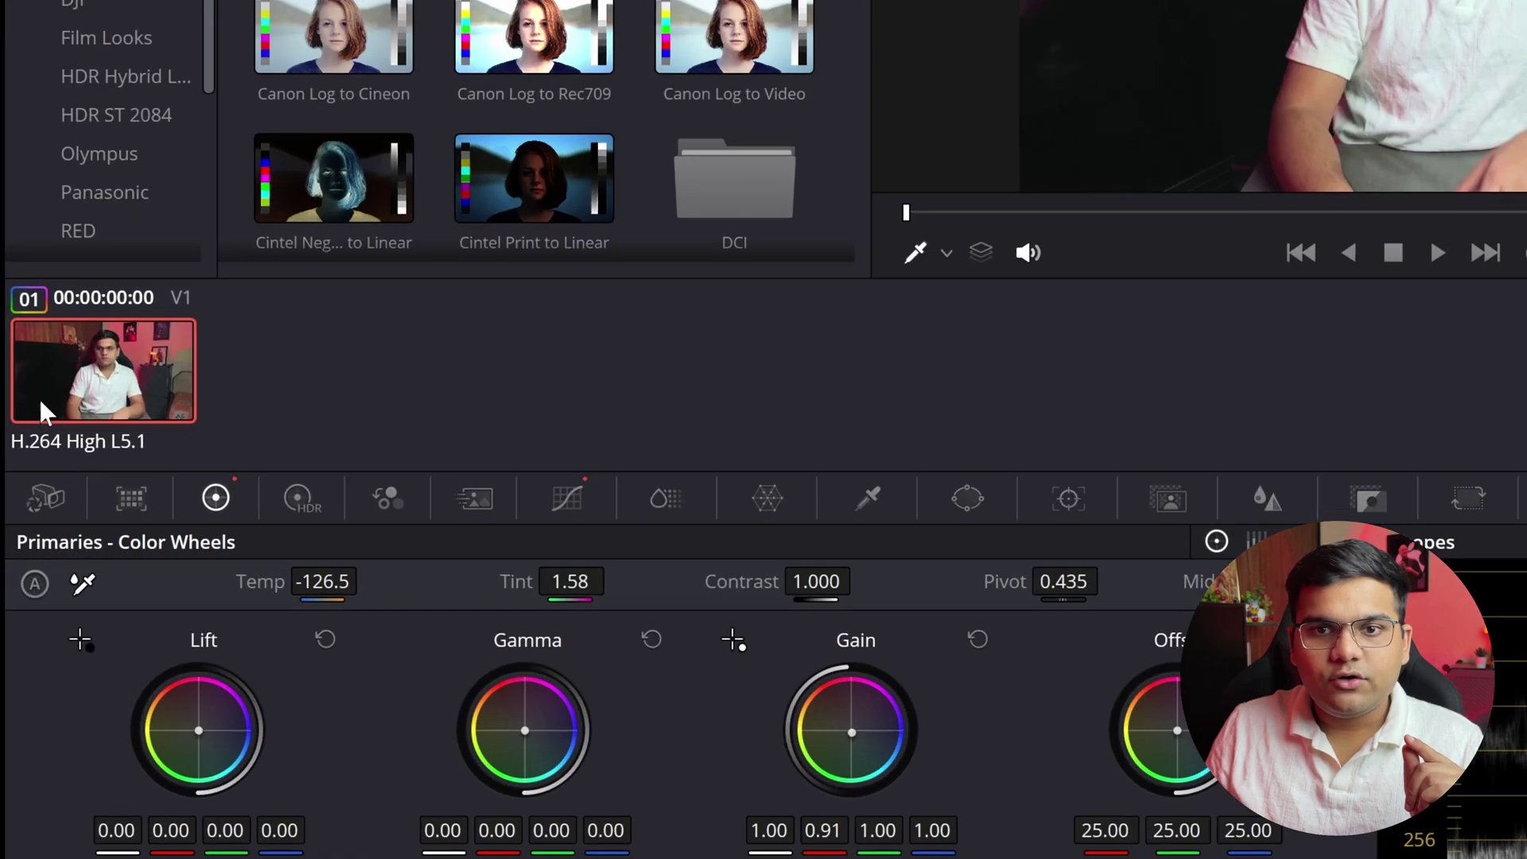
View the clip's Generate LUT cube-size options, dismiss them, and bring up the LUTs root folder's options
right_click(40, 402)
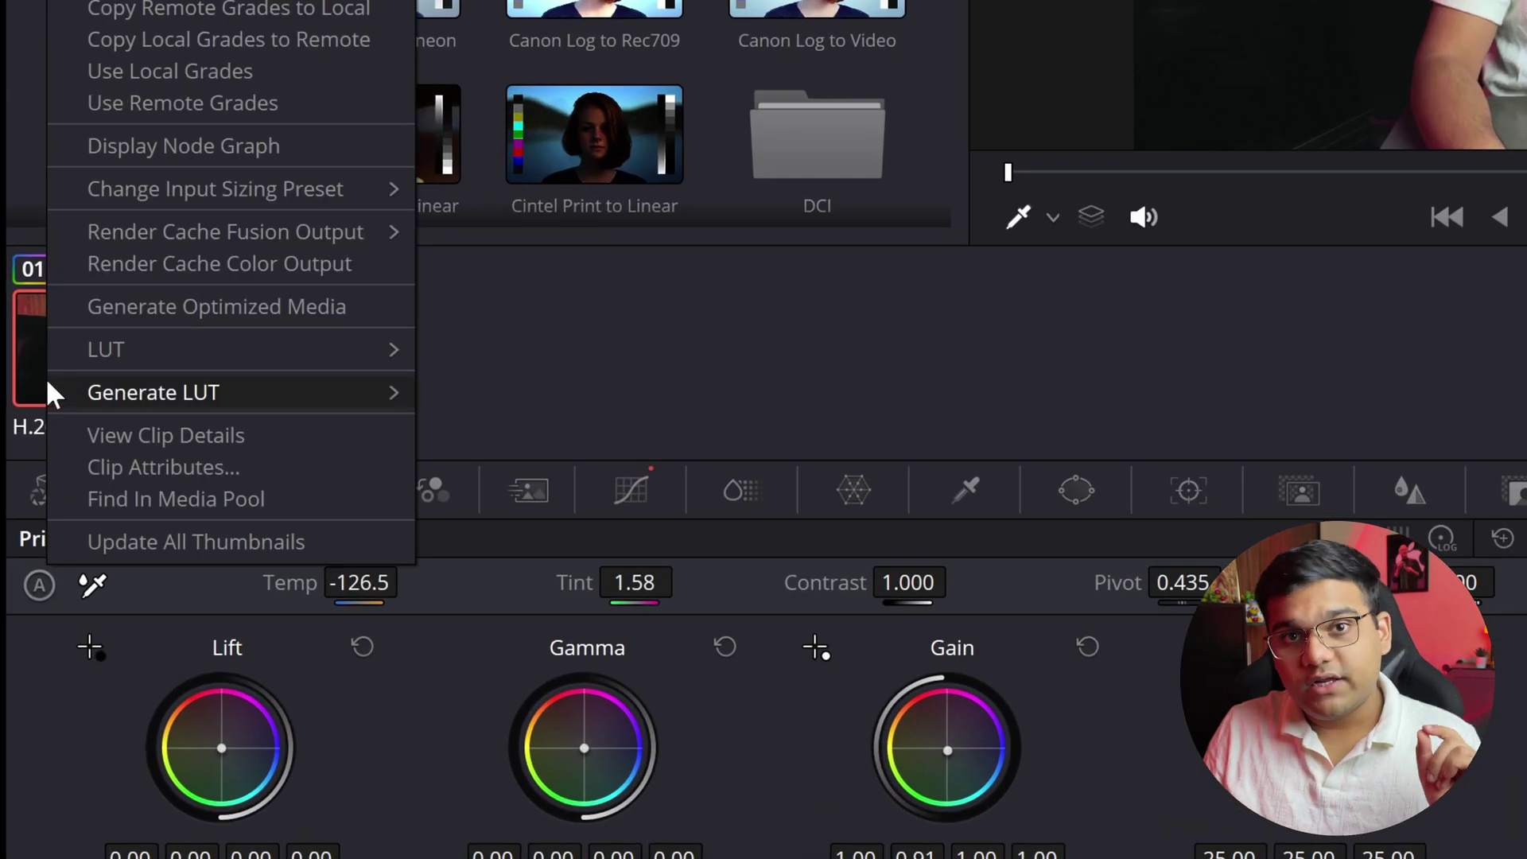
mouse_move(46, 411)
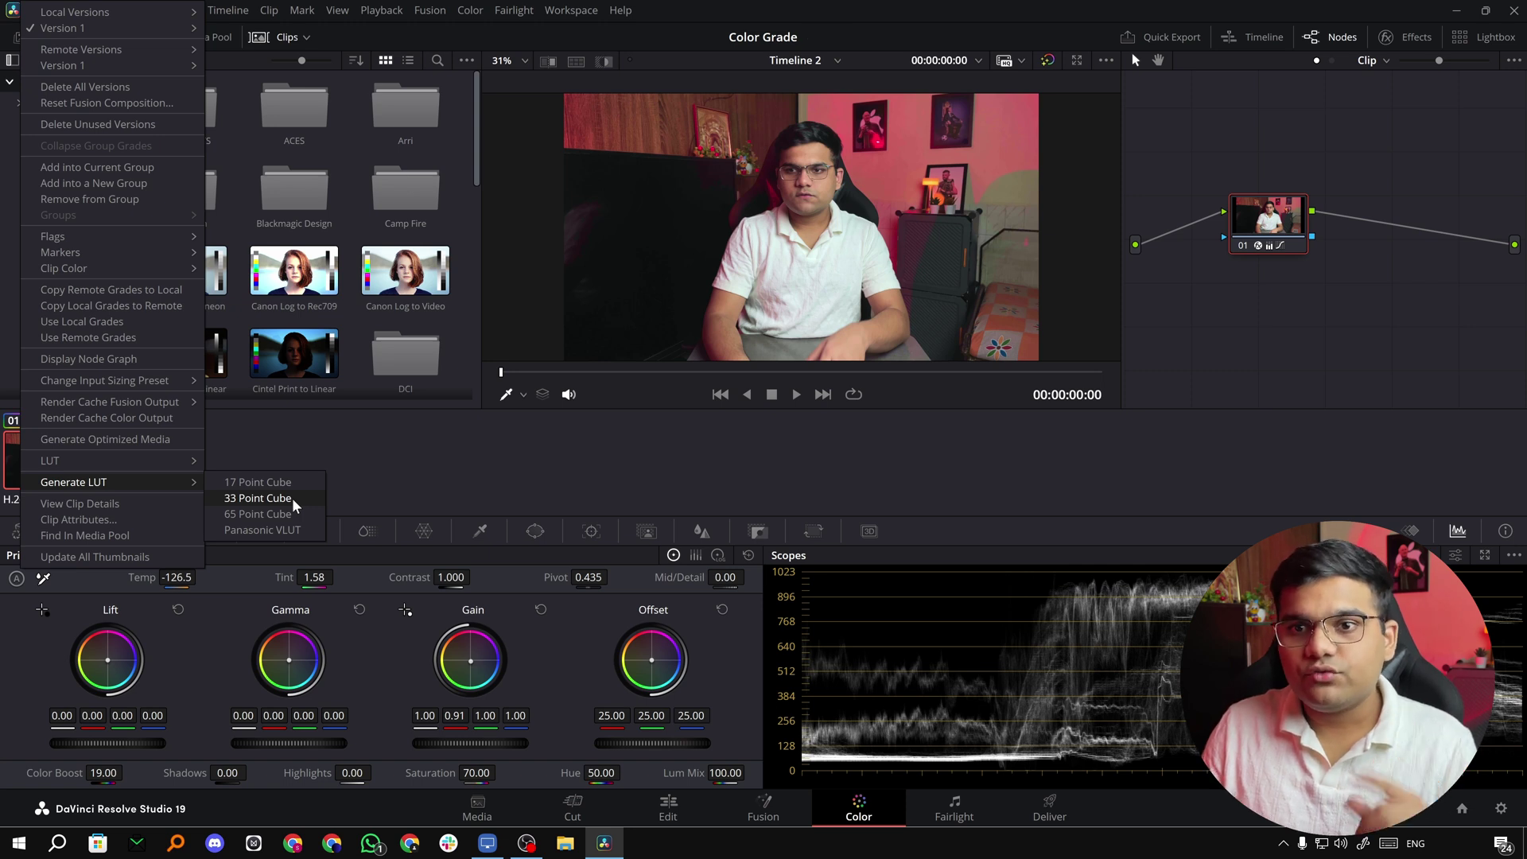
left_click(293, 498)
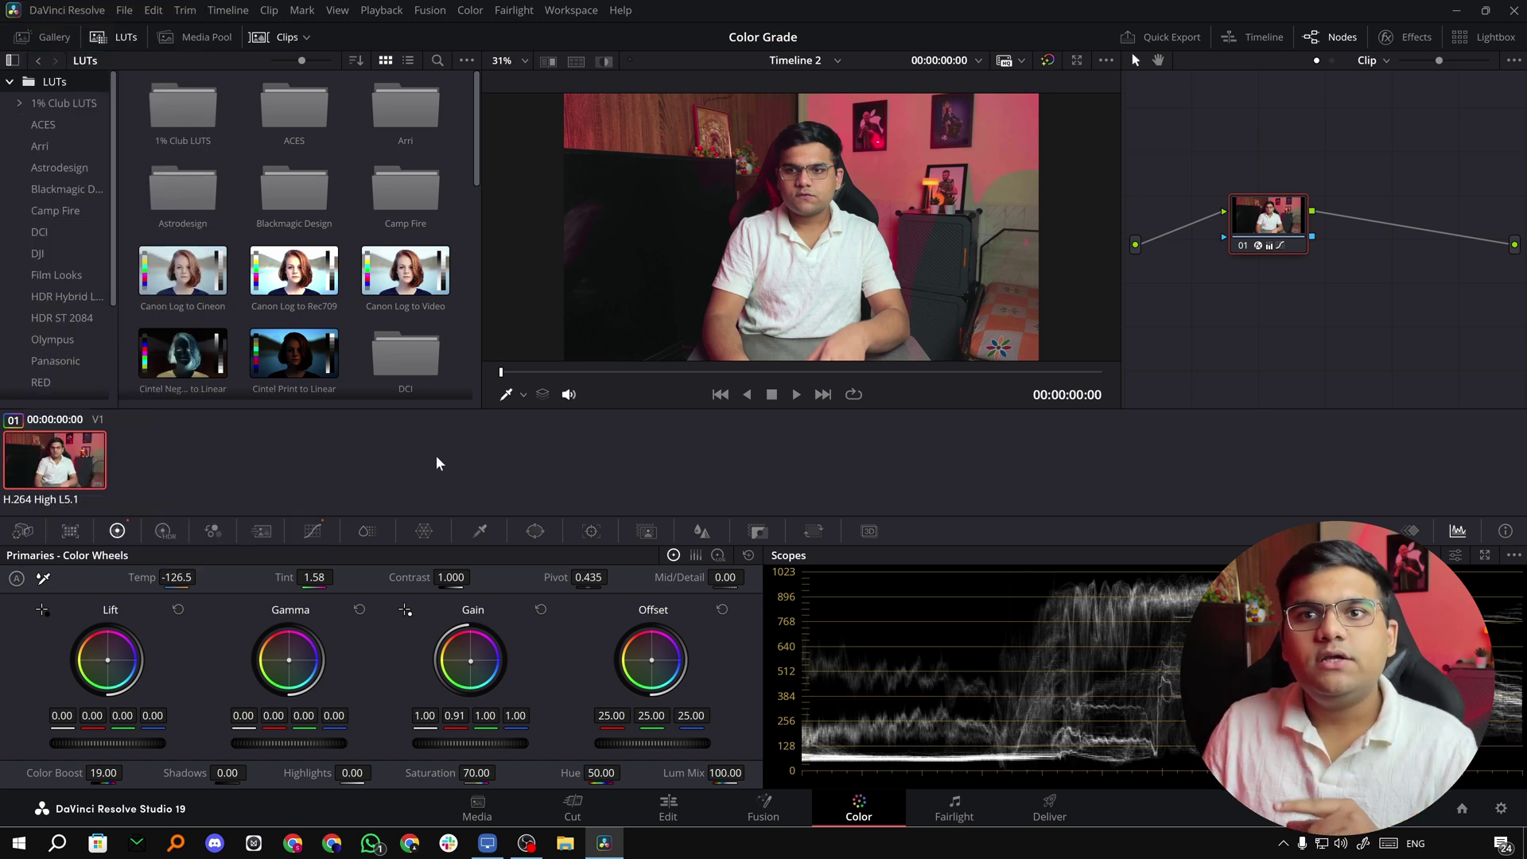
right_click(65, 84)
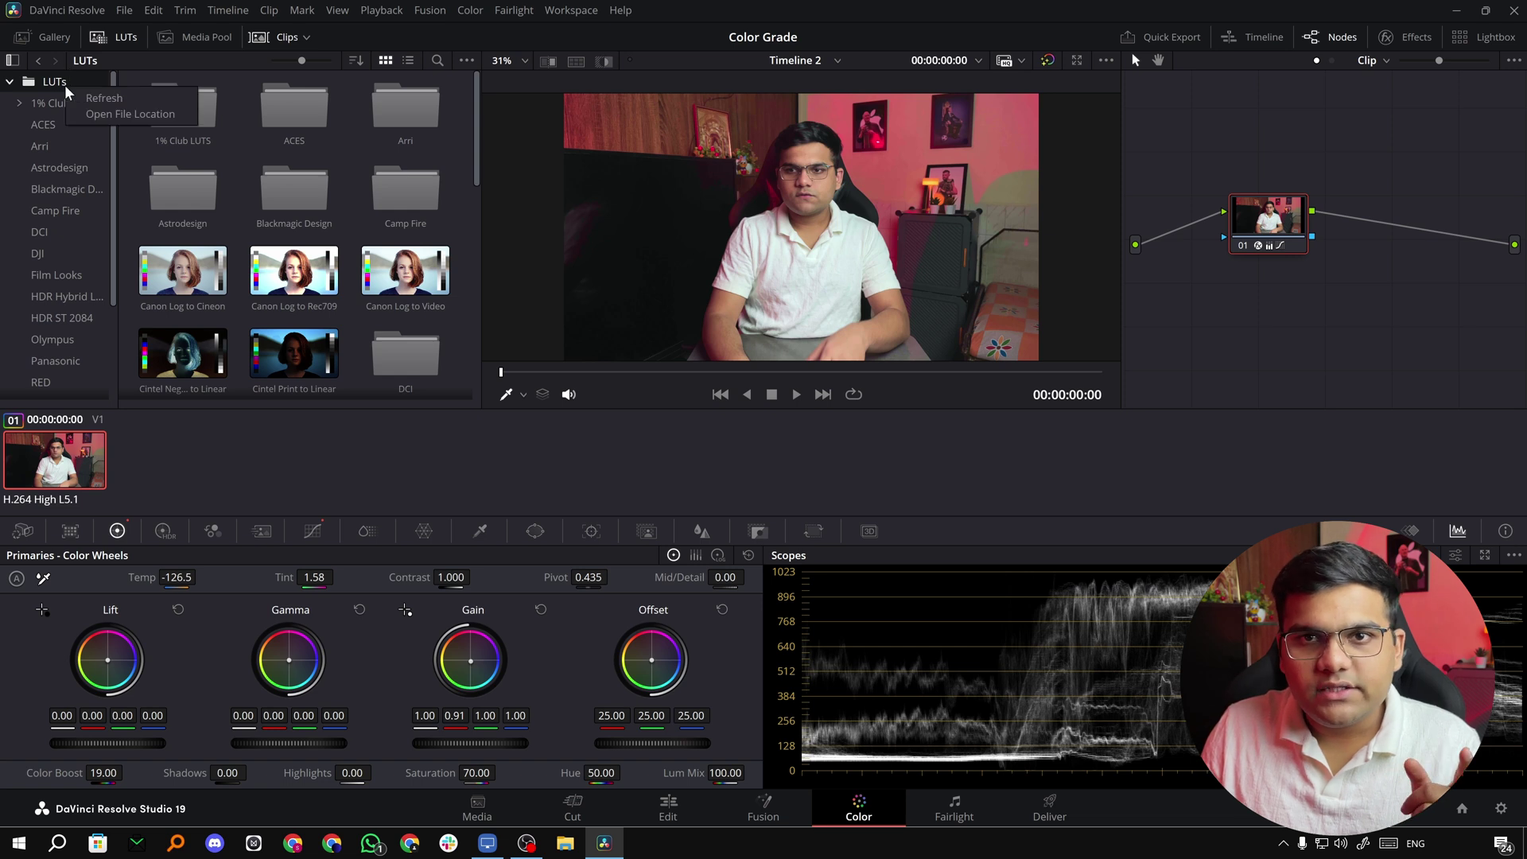
Reveal the LUT folder in File Explorer and create a new folder named 'Test'
left_click(99, 116)
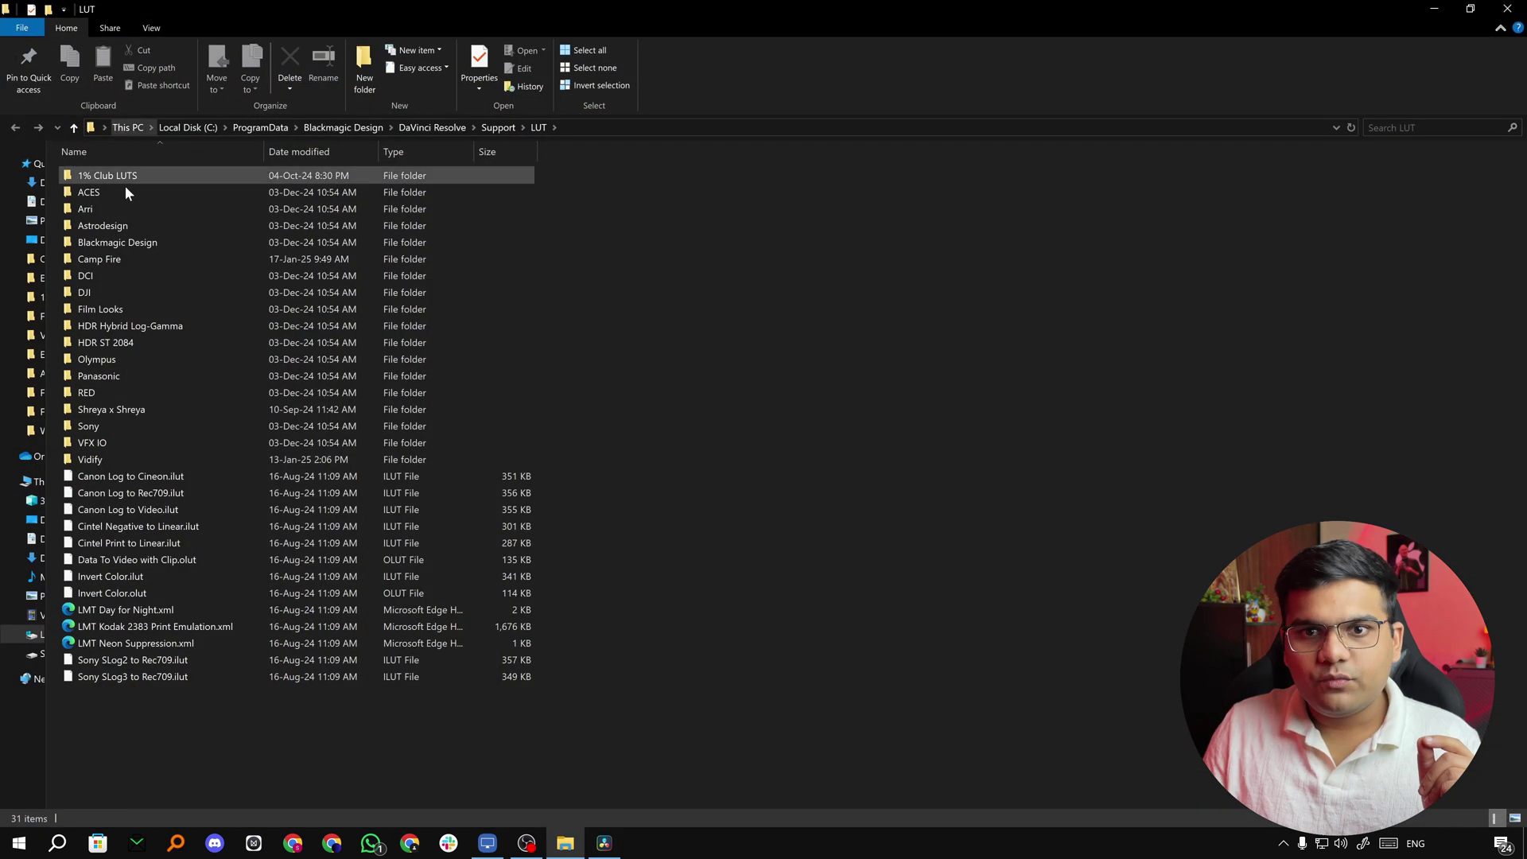
right_click(632, 414)
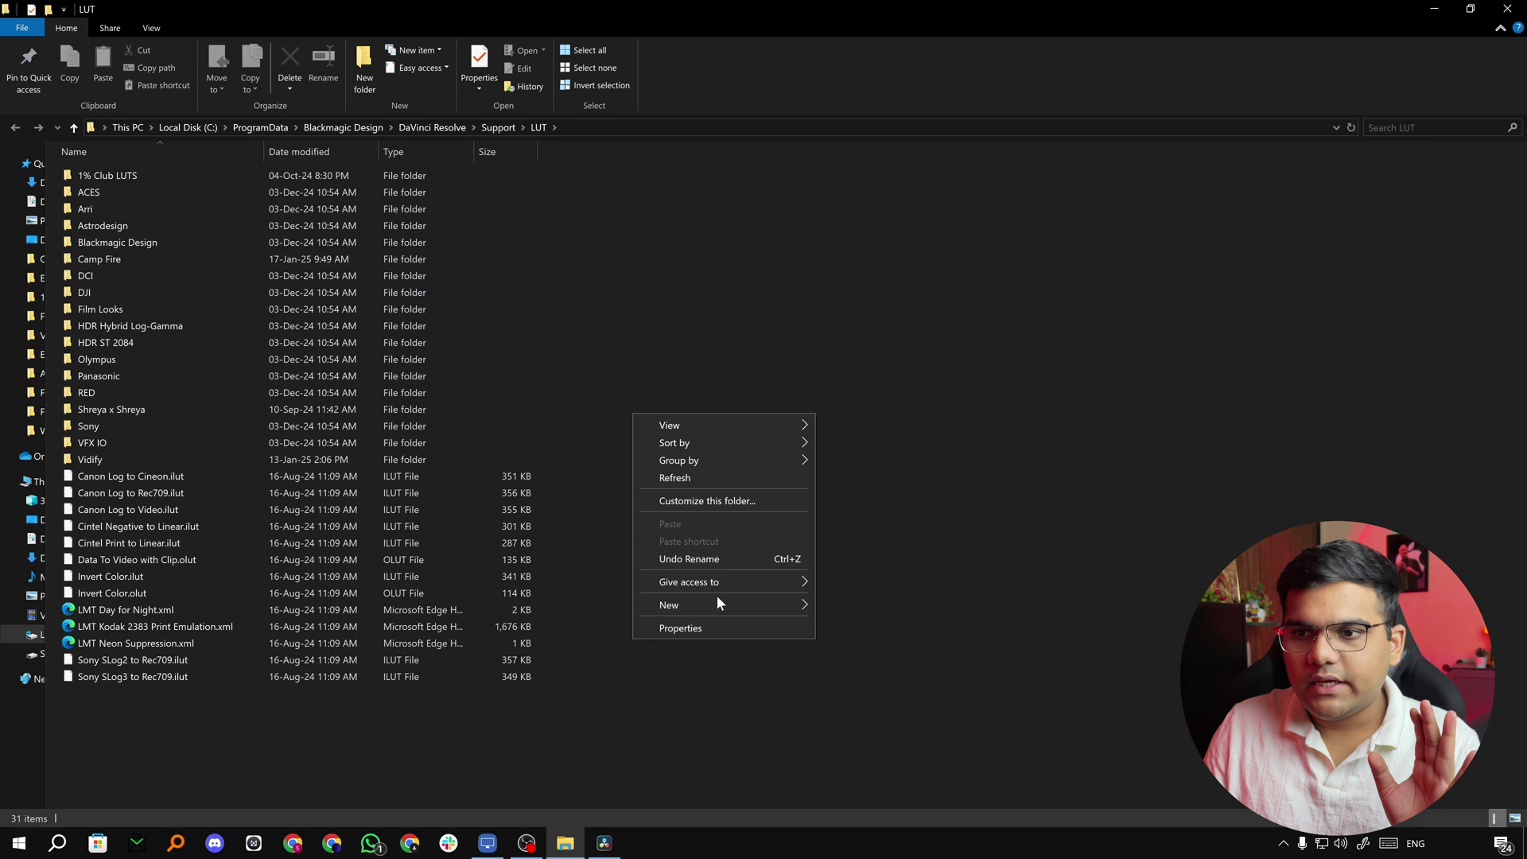
mouse_move(718, 604)
left_click(836, 282)
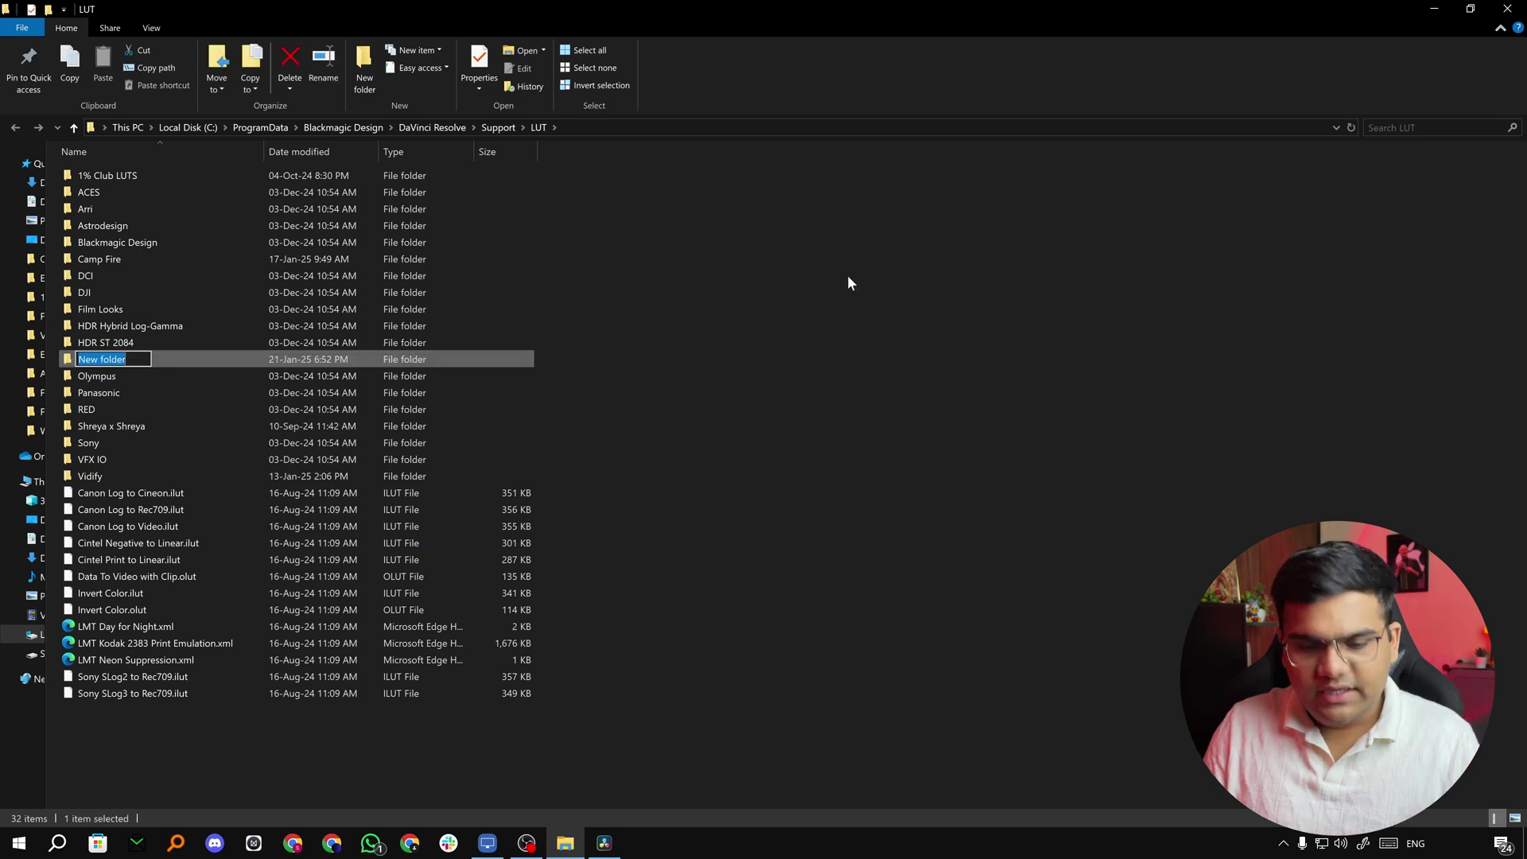
type("Test")
key("Return")
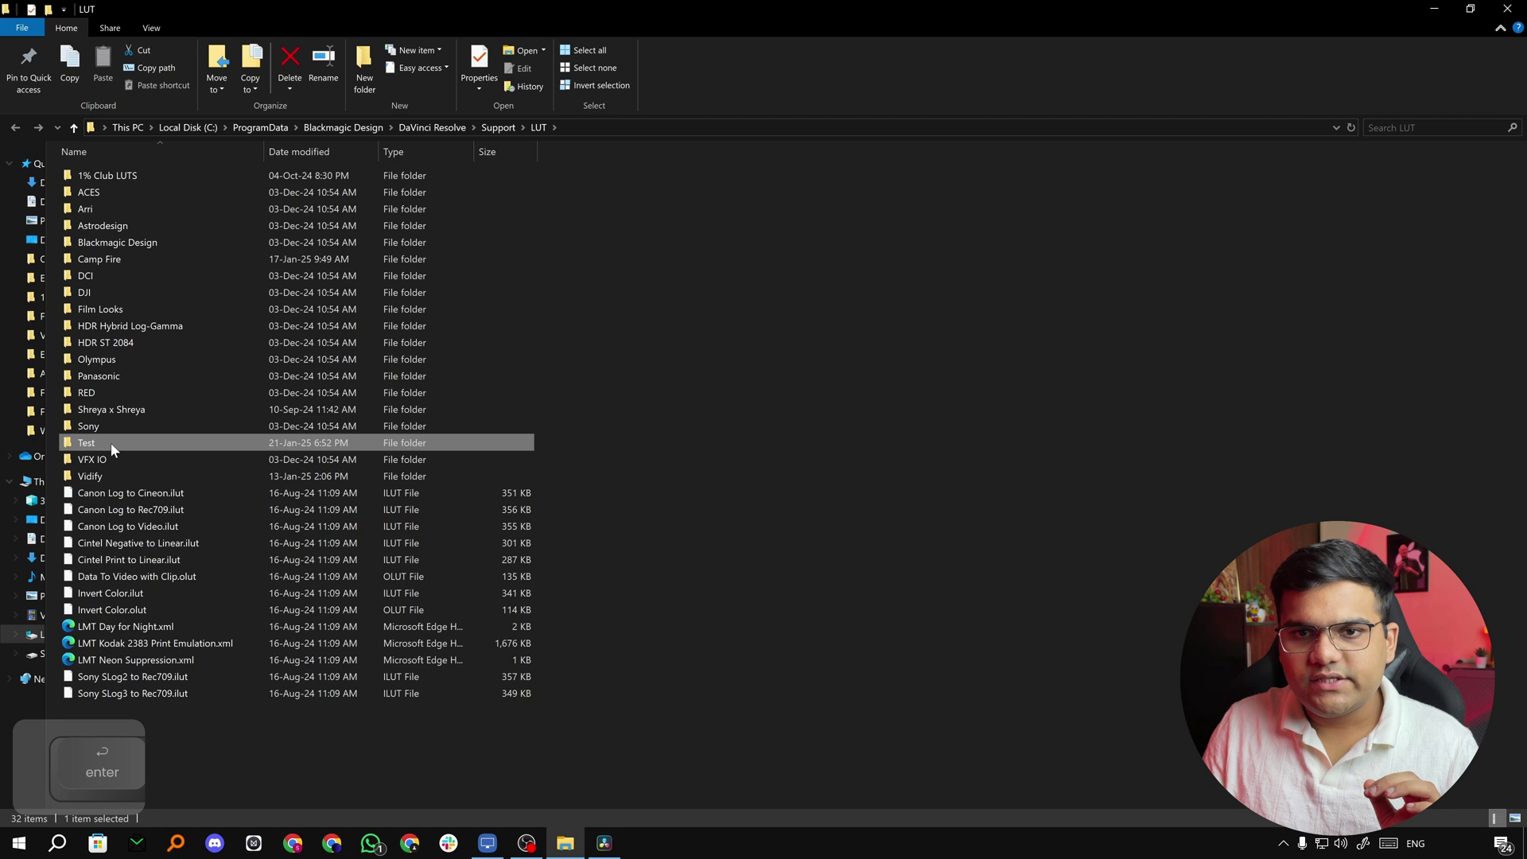
Open the Test folder, copy its full path, and go back to DaVinci Resolve
double_click(111, 447)
left_click(687, 131)
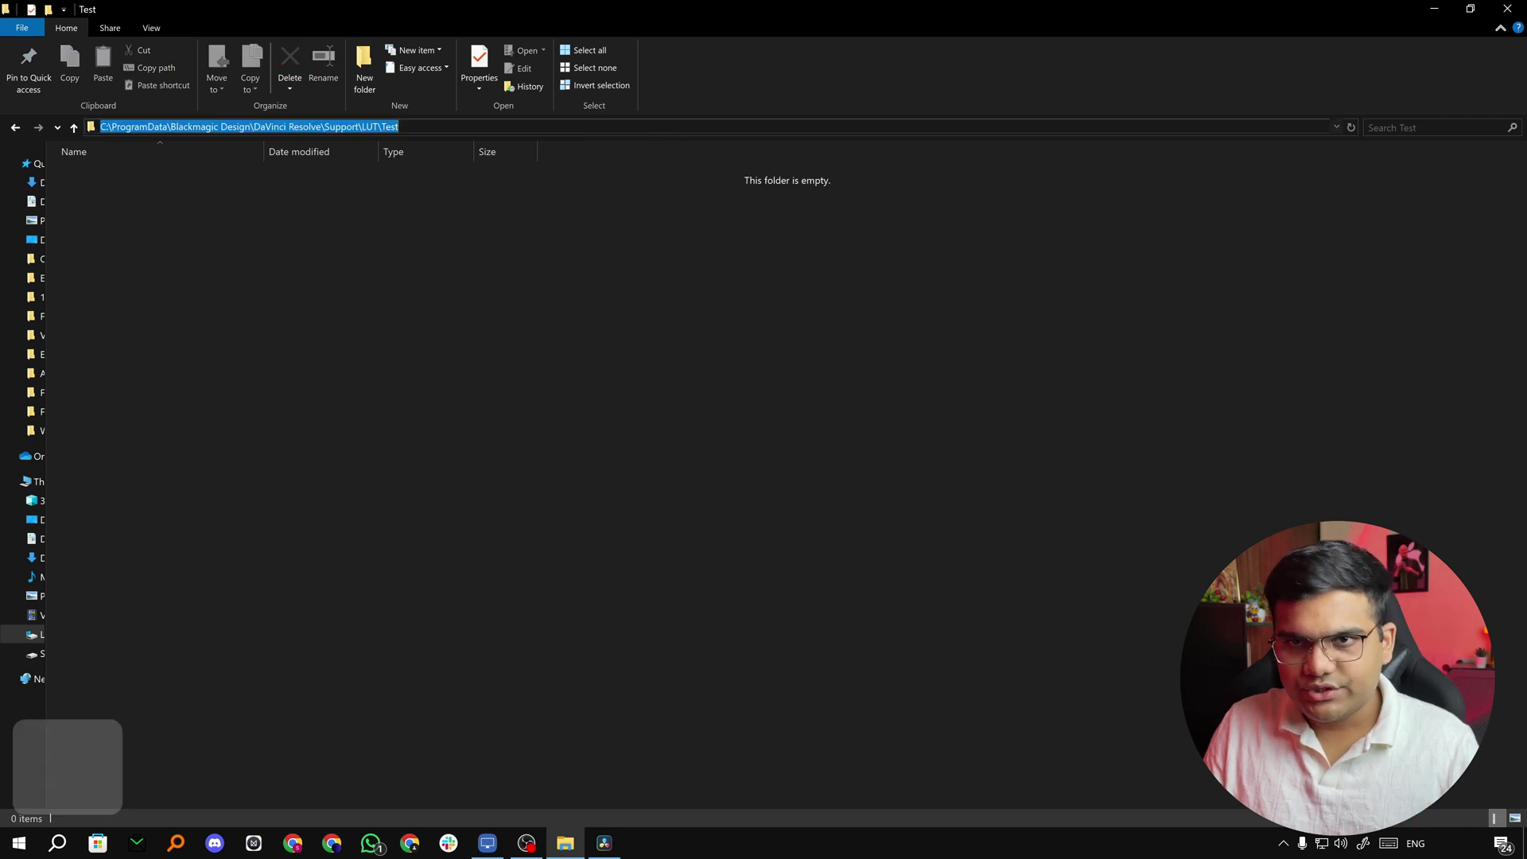
key("ctrl+c")
left_click(604, 844)
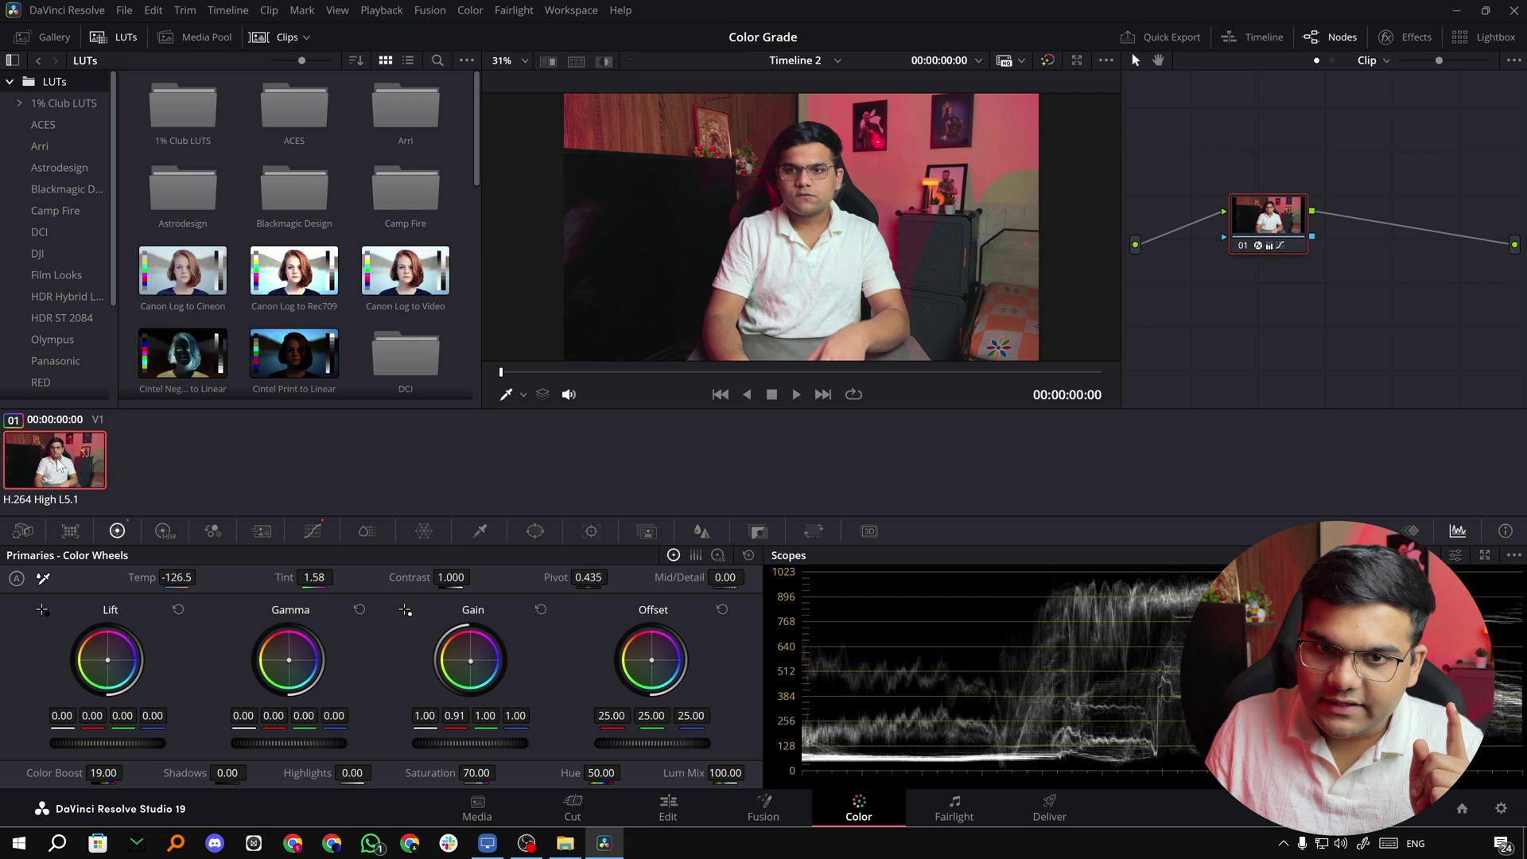
Generate a 33 Point Cube LUT from the clip's grade into the Test folder, named 'Sam'
right_click(57, 461)
mouse_move(119, 482)
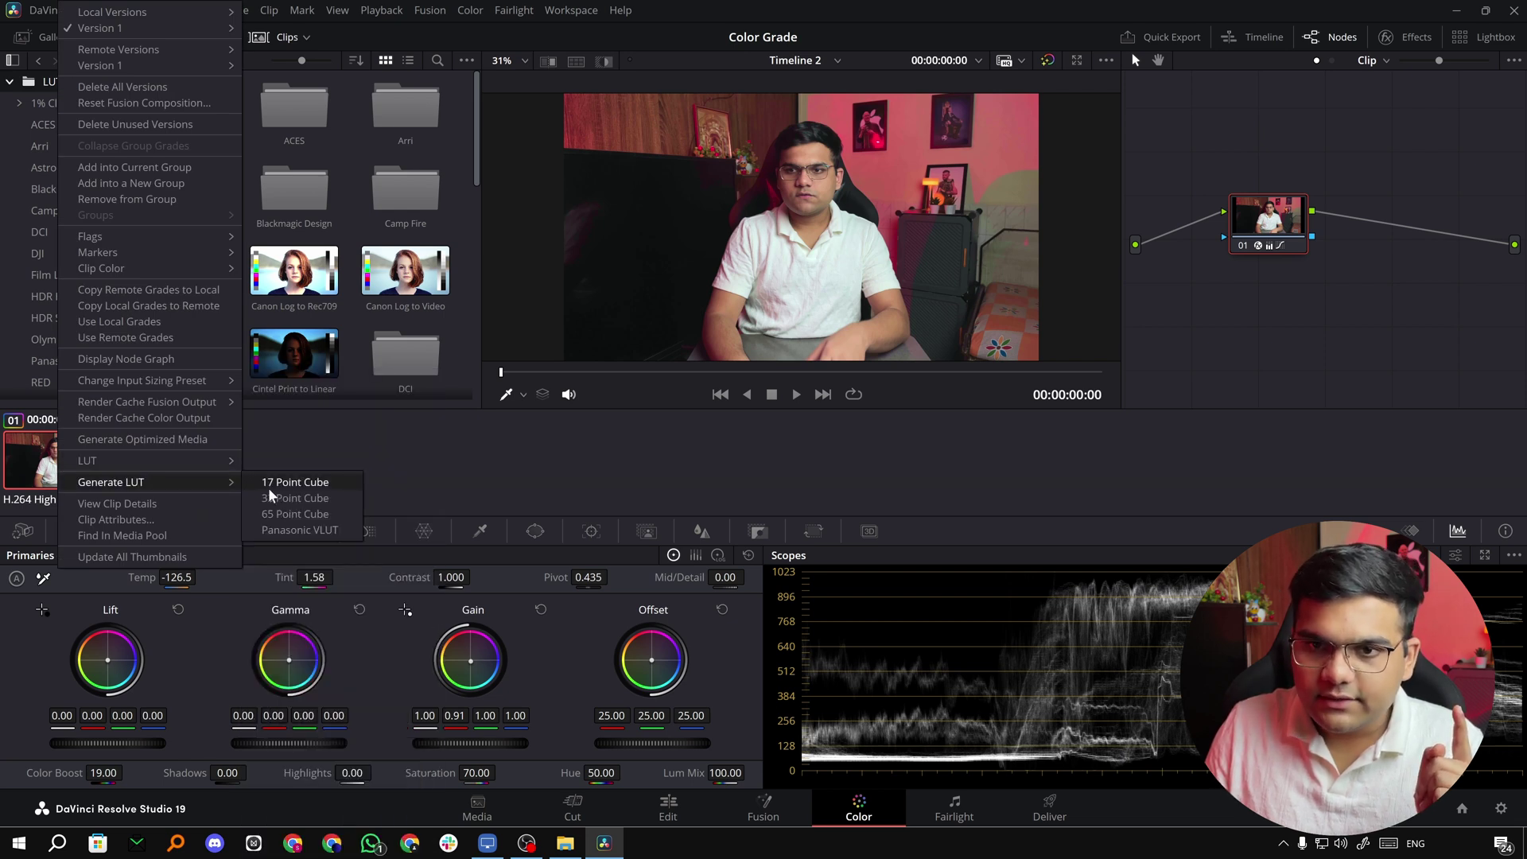
left_click(308, 494)
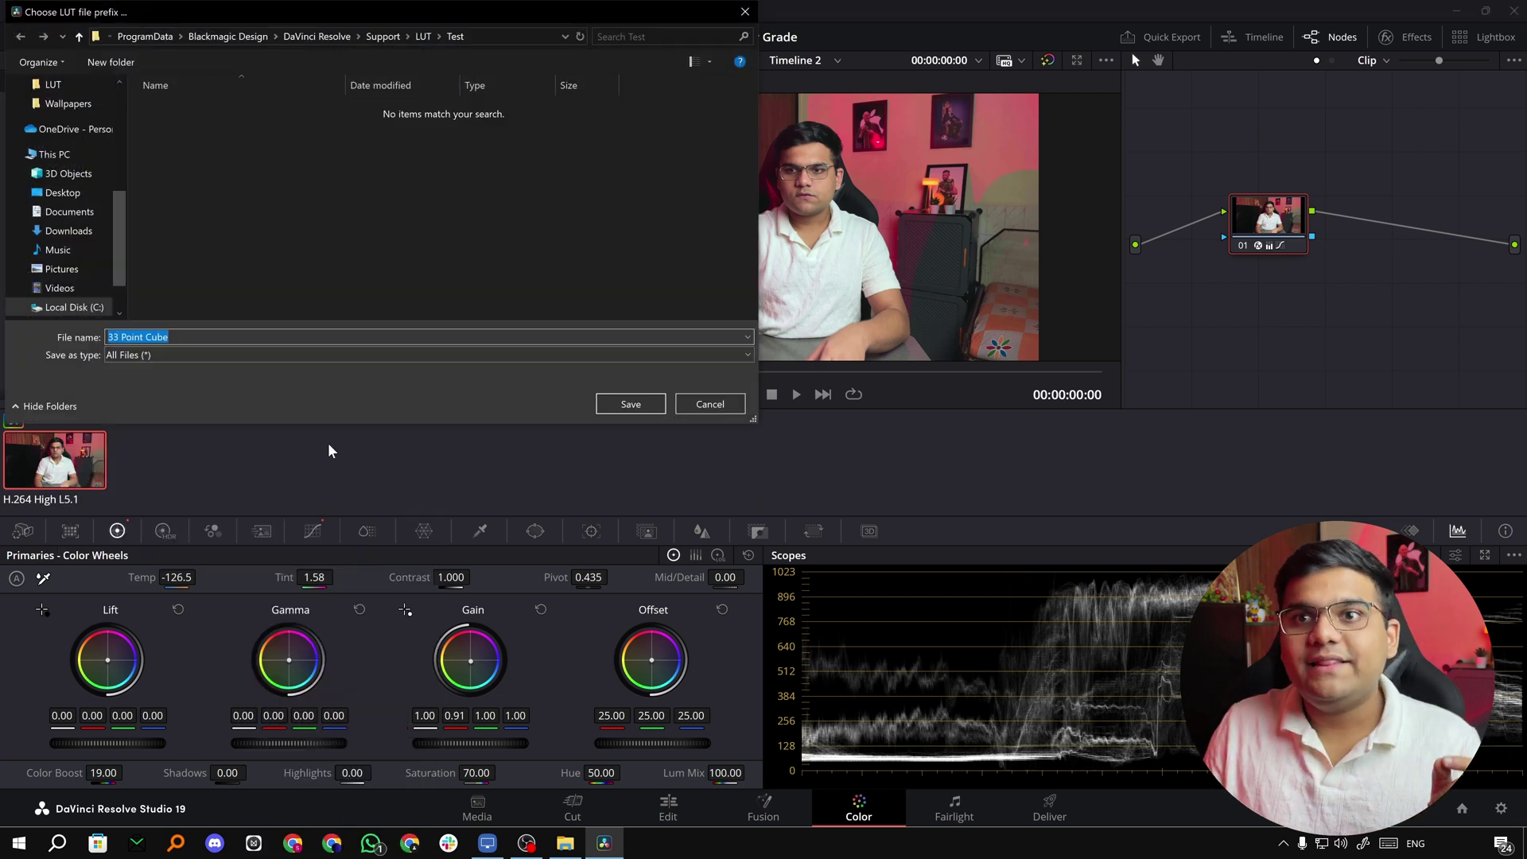
left_click(475, 36)
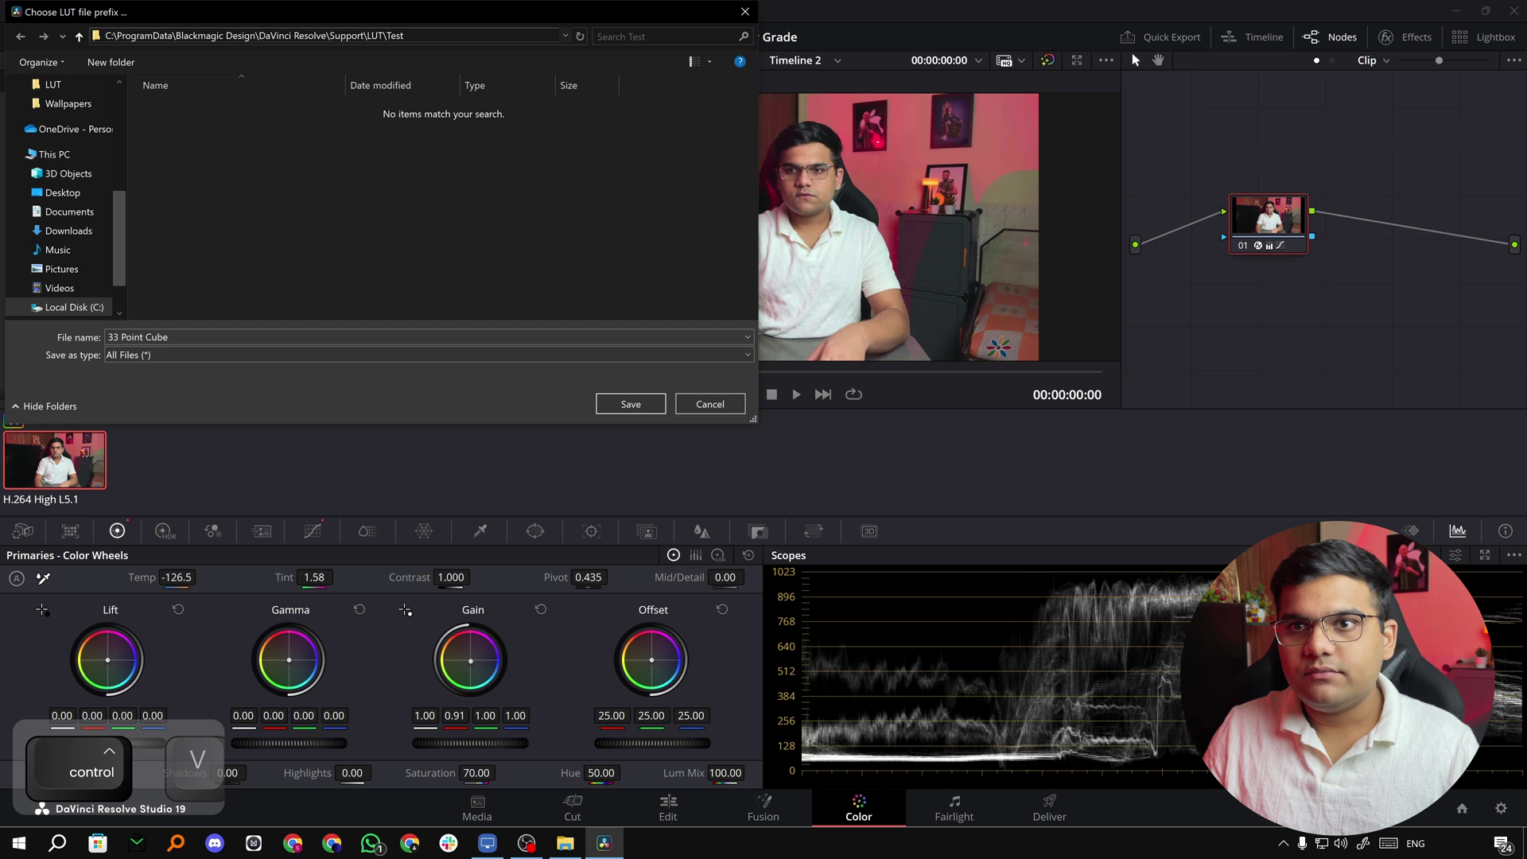
key("Return")
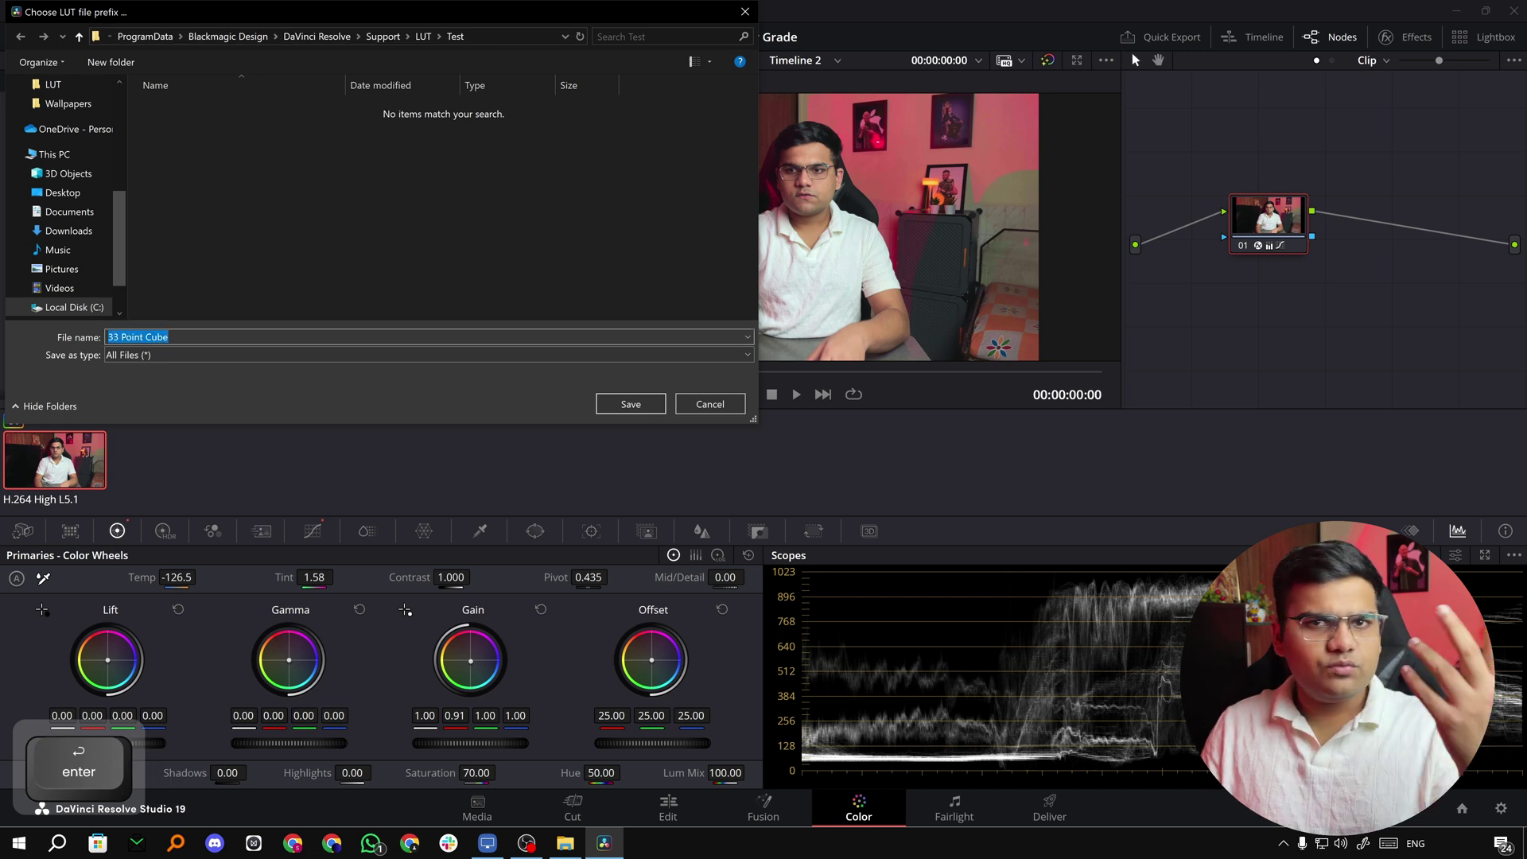
type("Sam")
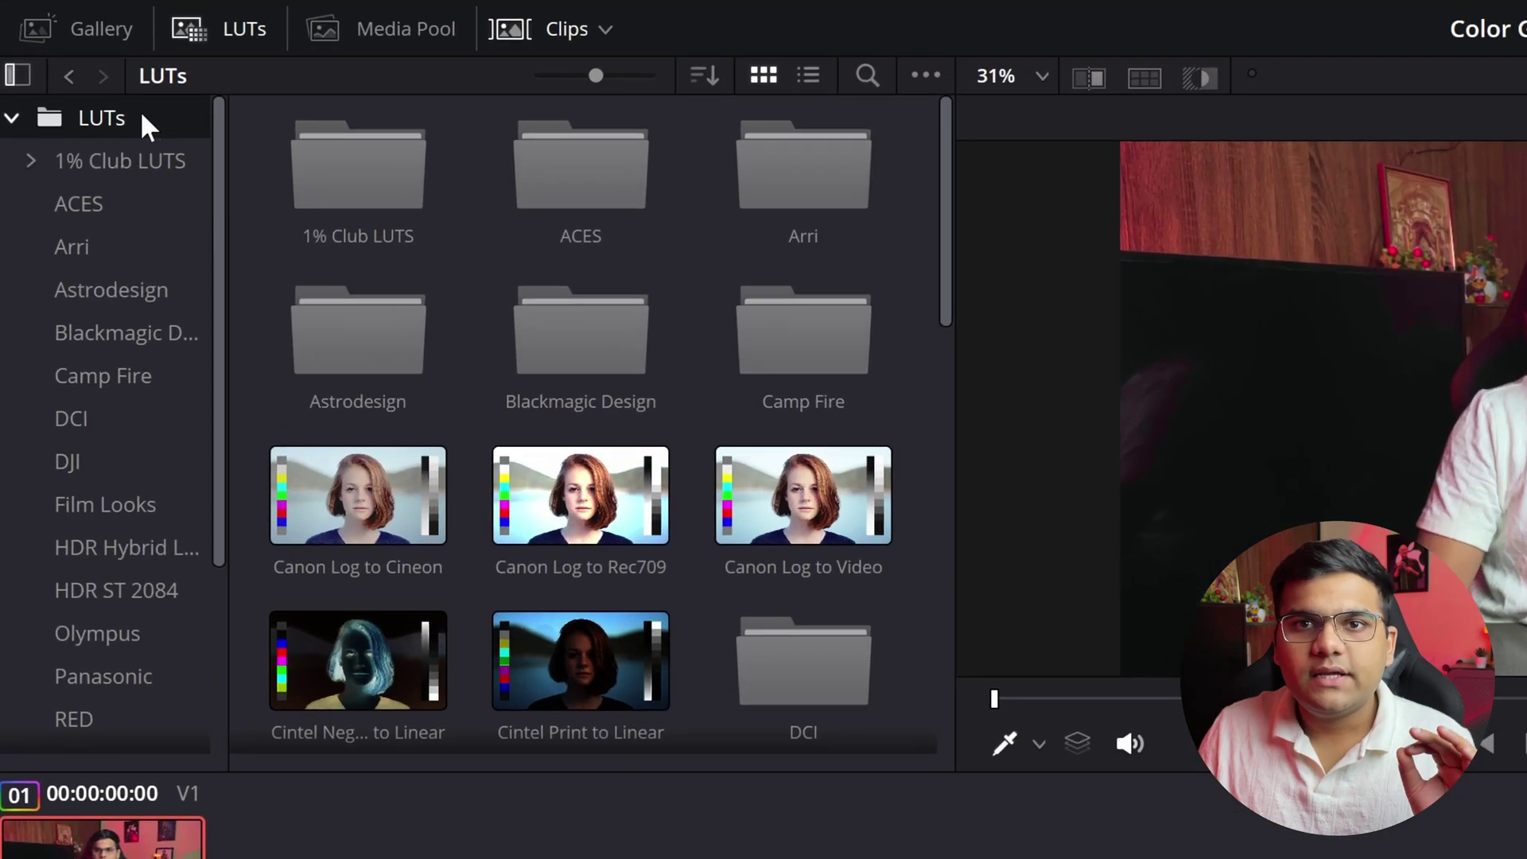
Refresh the LUT library and open the Test folder containing the Sam_1.RAW LUT
right_click(140, 112)
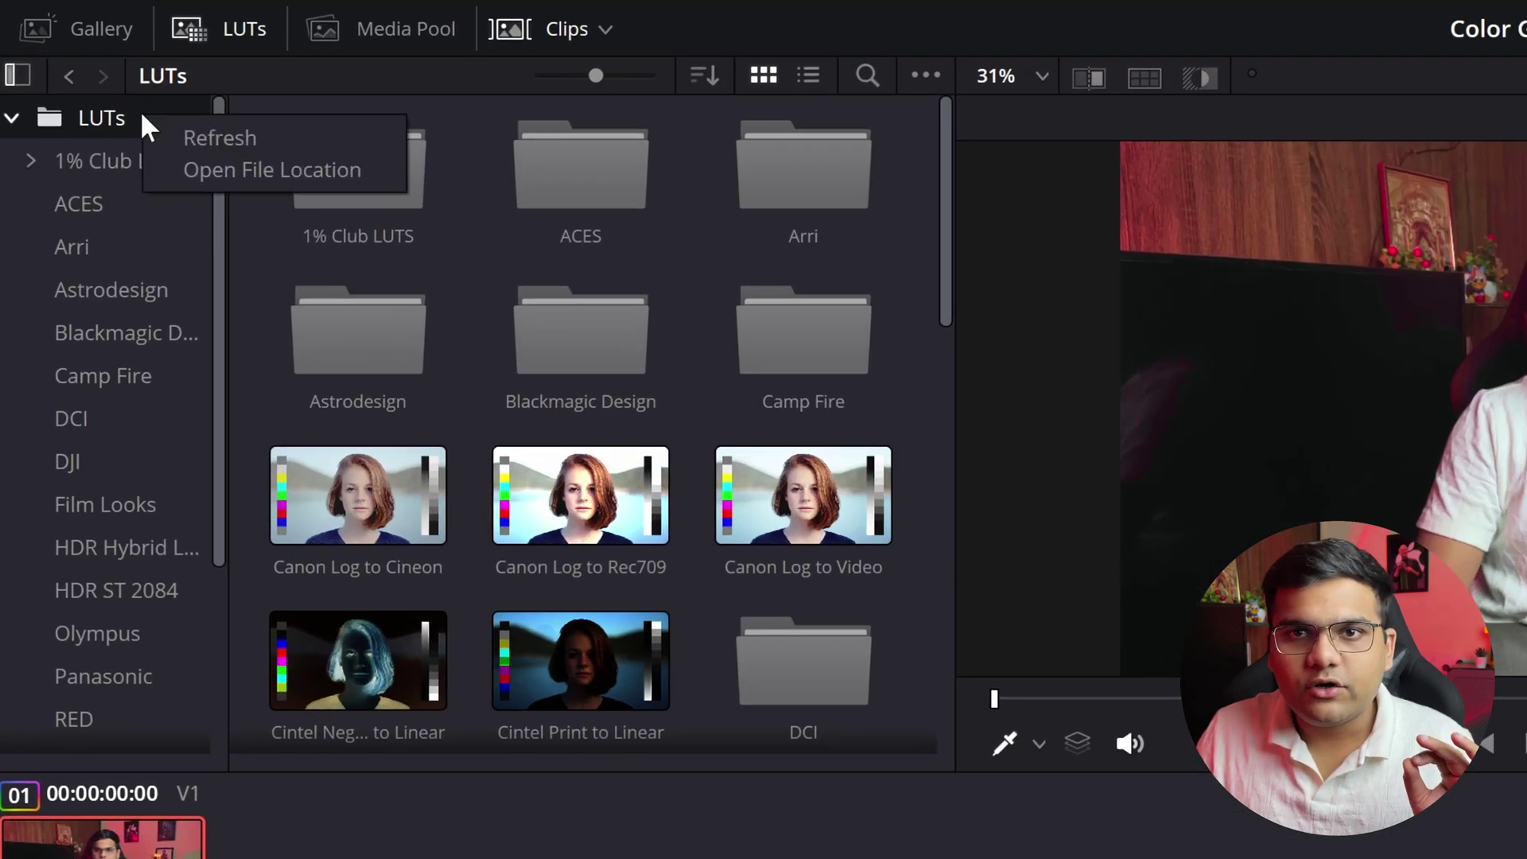
left_click(186, 133)
scroll(861, 468, "down", 10)
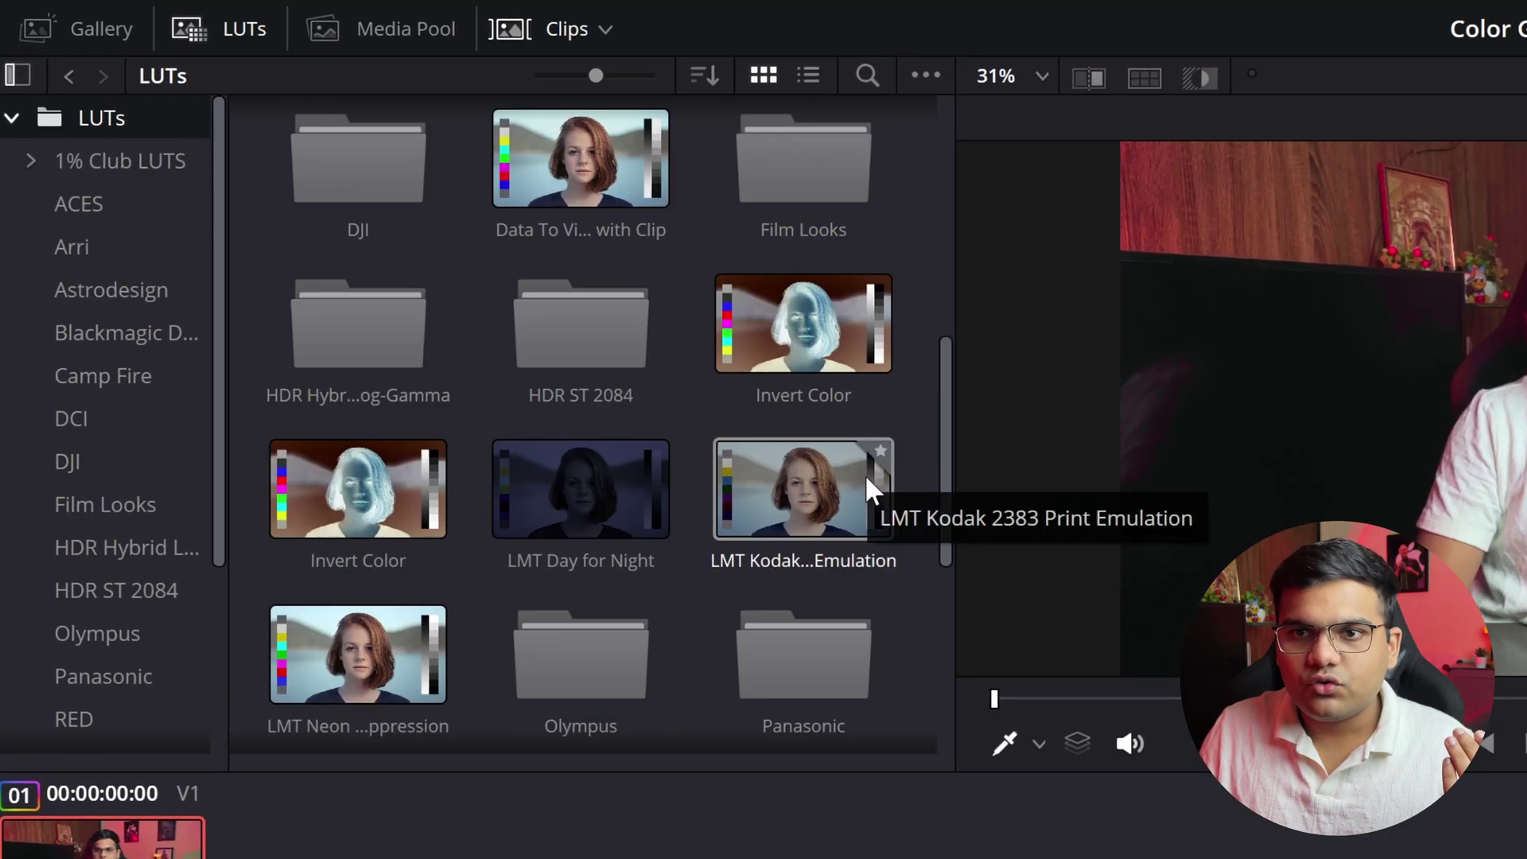
scroll(908, 548, "down", 2)
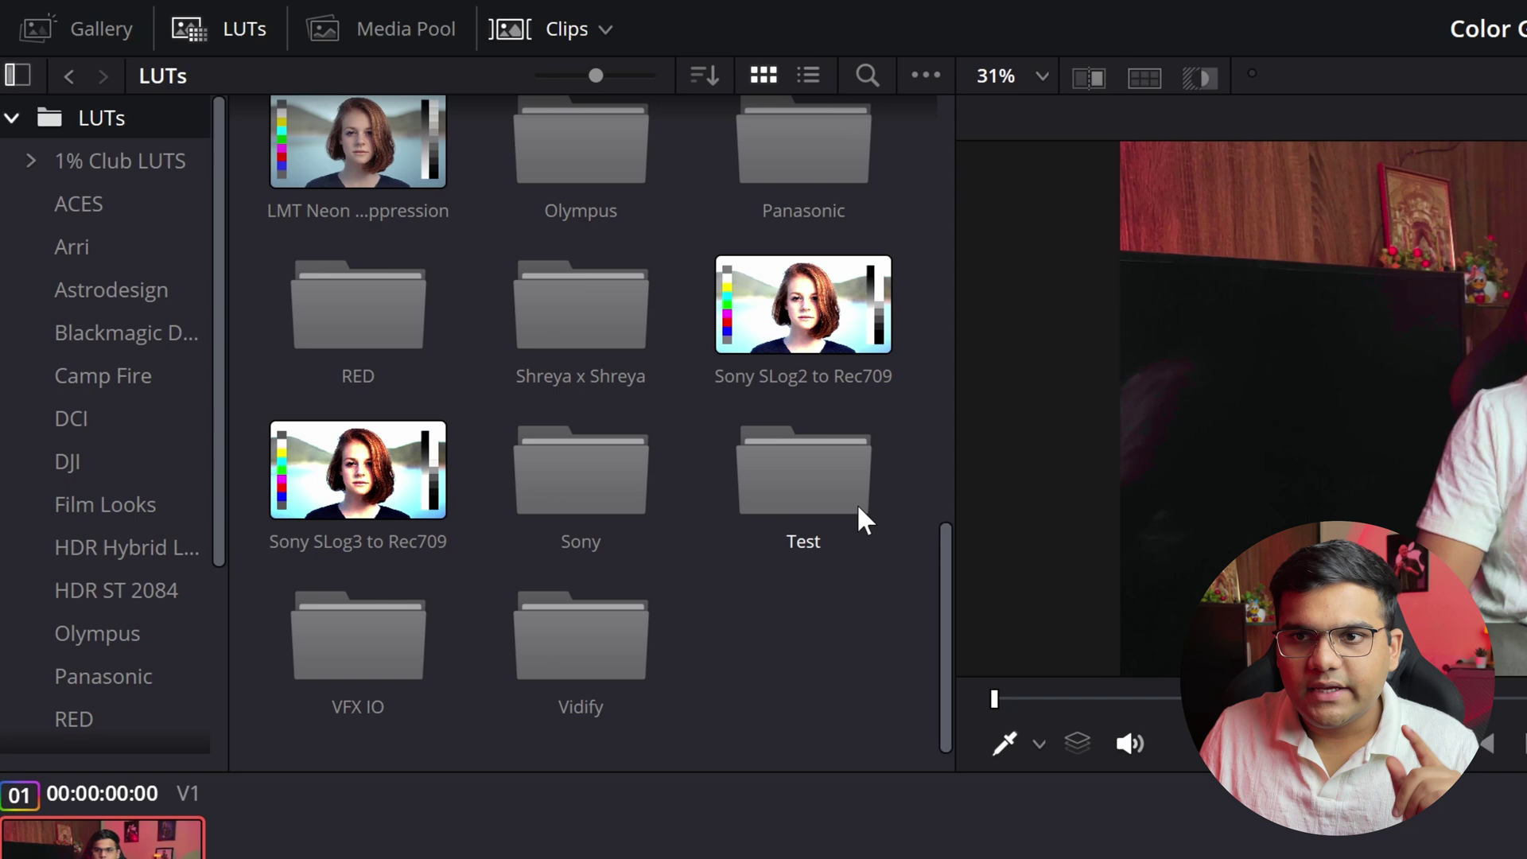
double_click(828, 500)
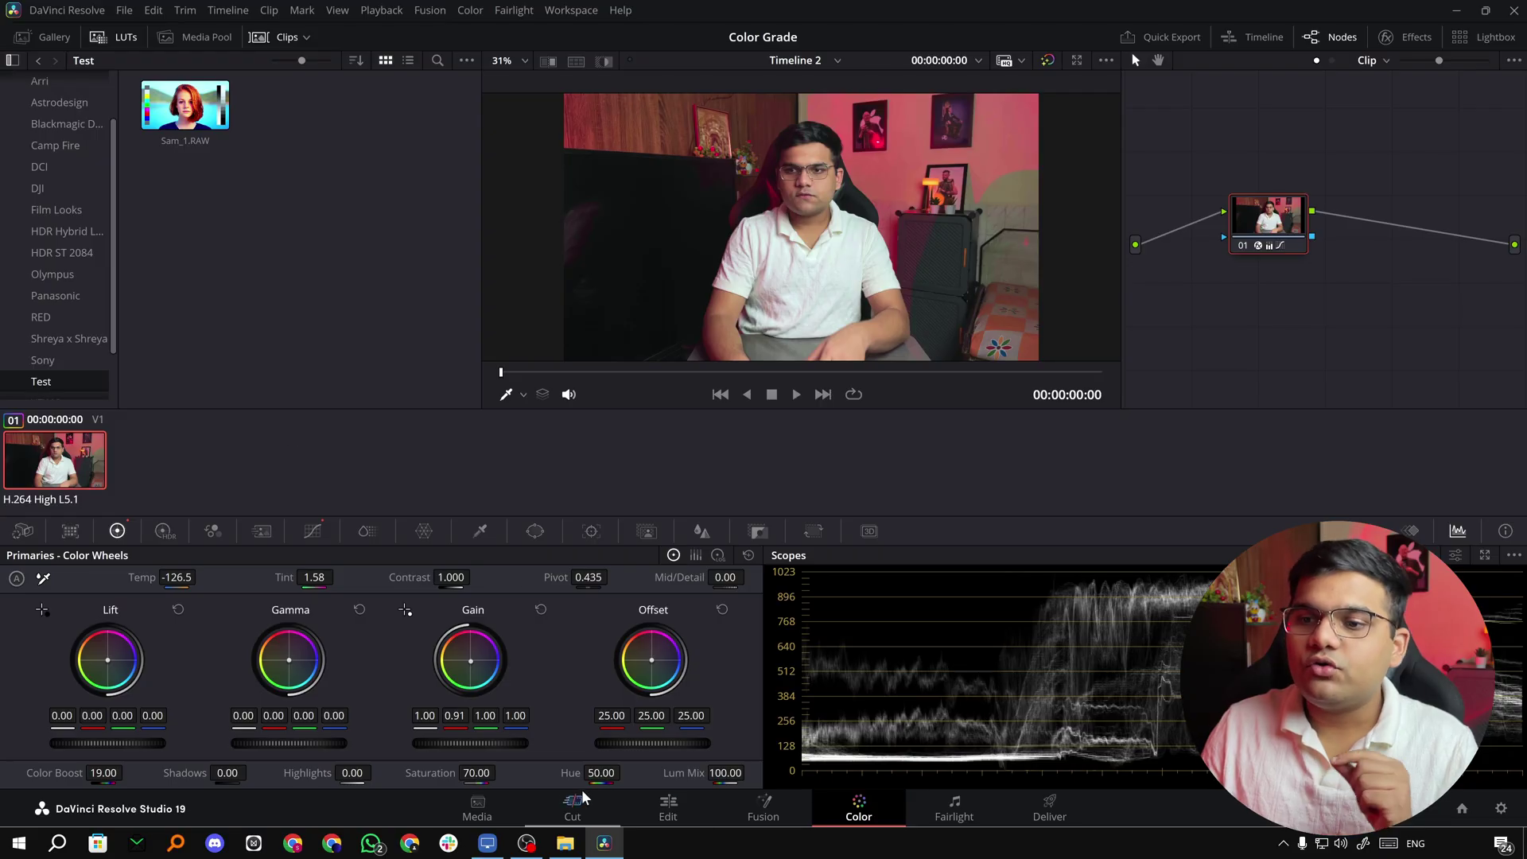
On the Edit page, place a second RAW.mp4 on V1 after the first clip, then grade it on the Color page
left_click(668, 807)
left_click_drag(145, 118, 727, 678)
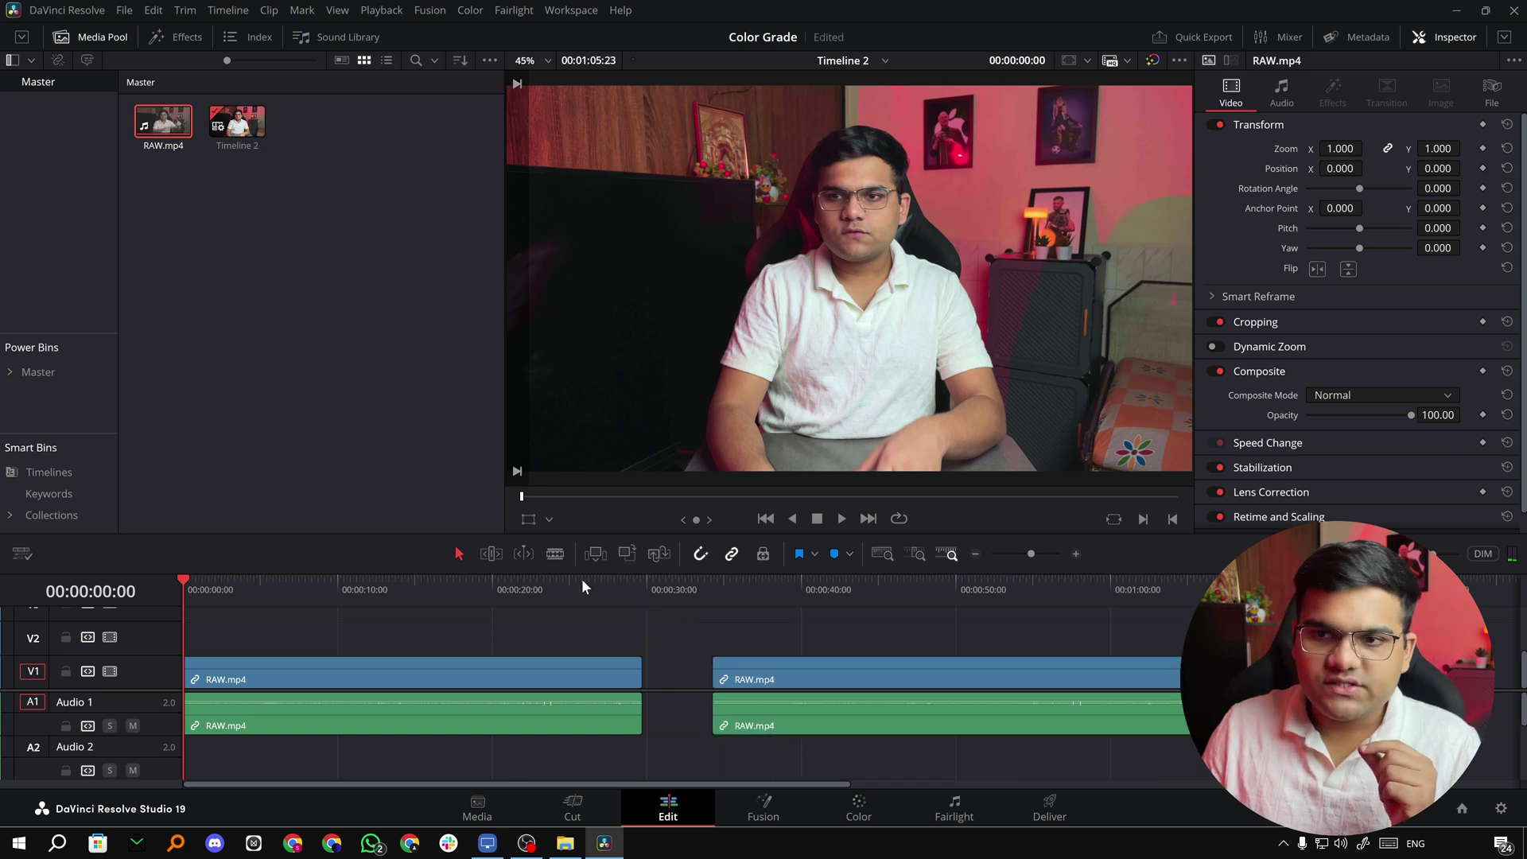
left_click(713, 584)
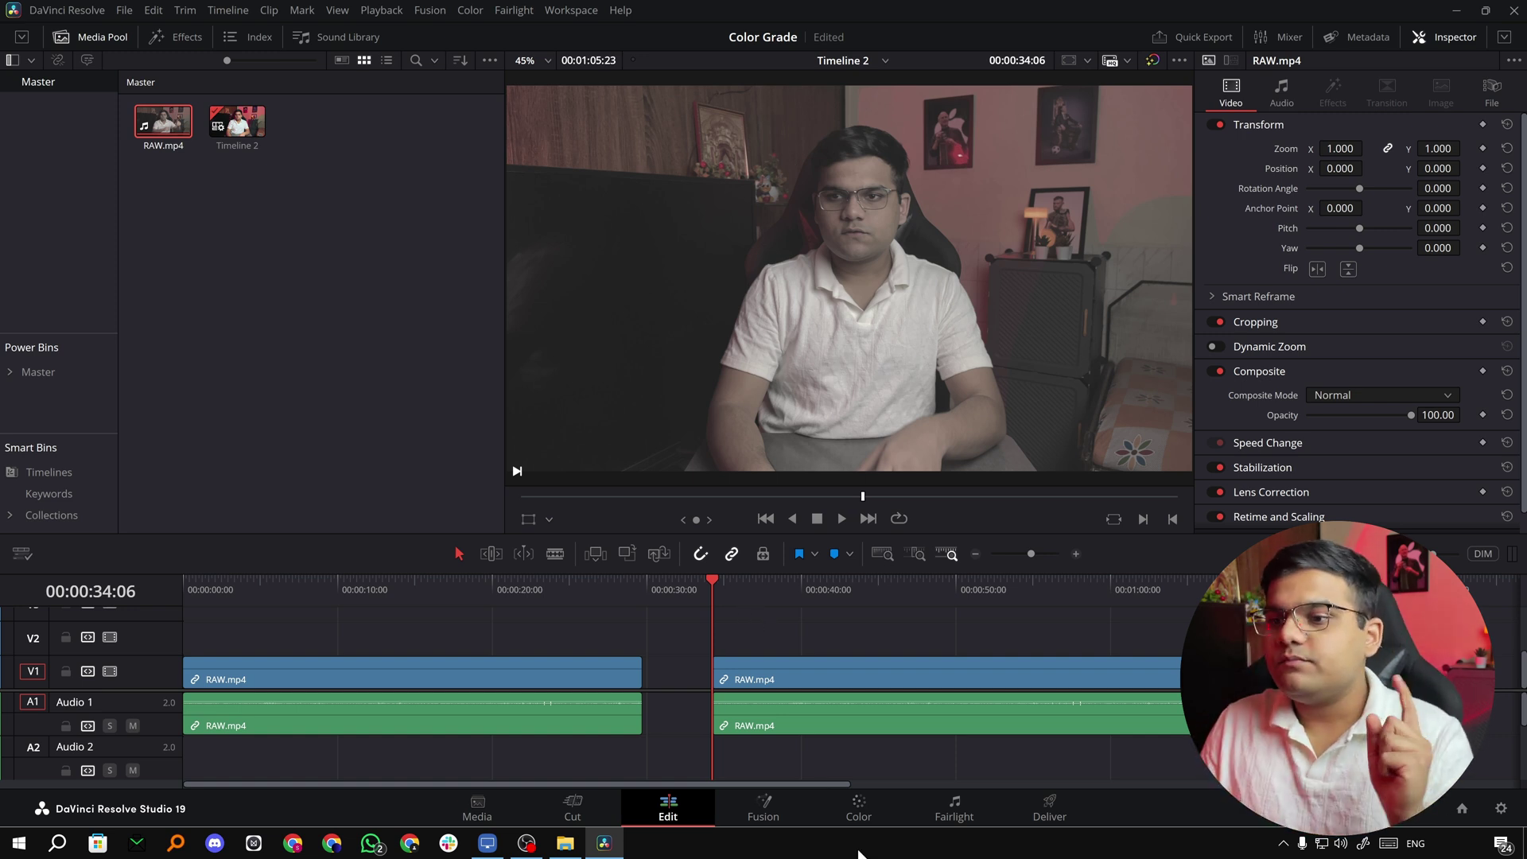
left_click(858, 812)
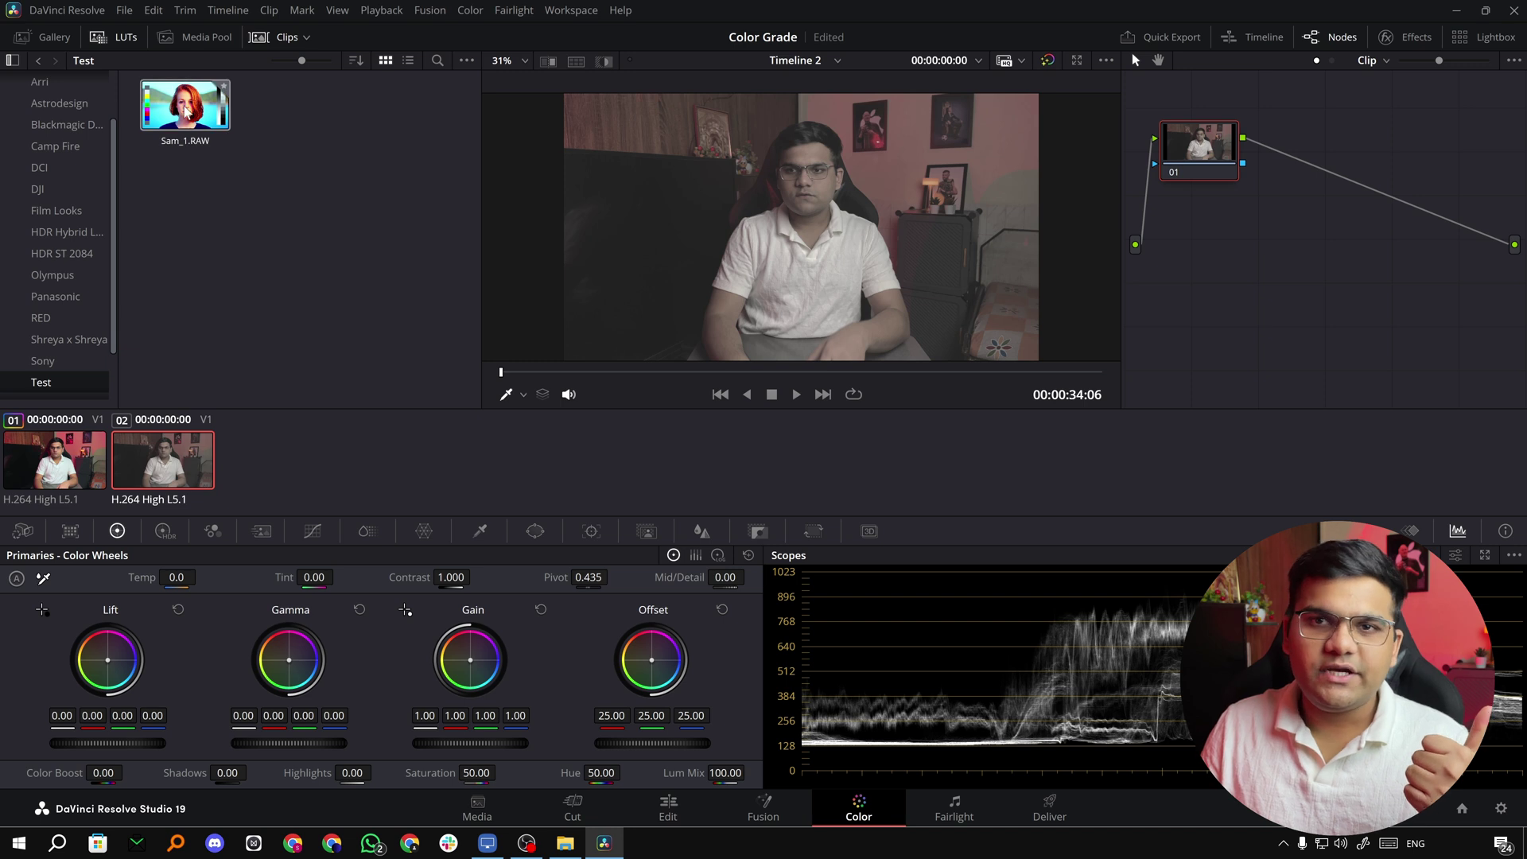
Drop the Sam_1.RAW LUT onto node 01, undo it, then check node 01's LUT > Test submenu
left_click_drag(185, 104, 1199, 145)
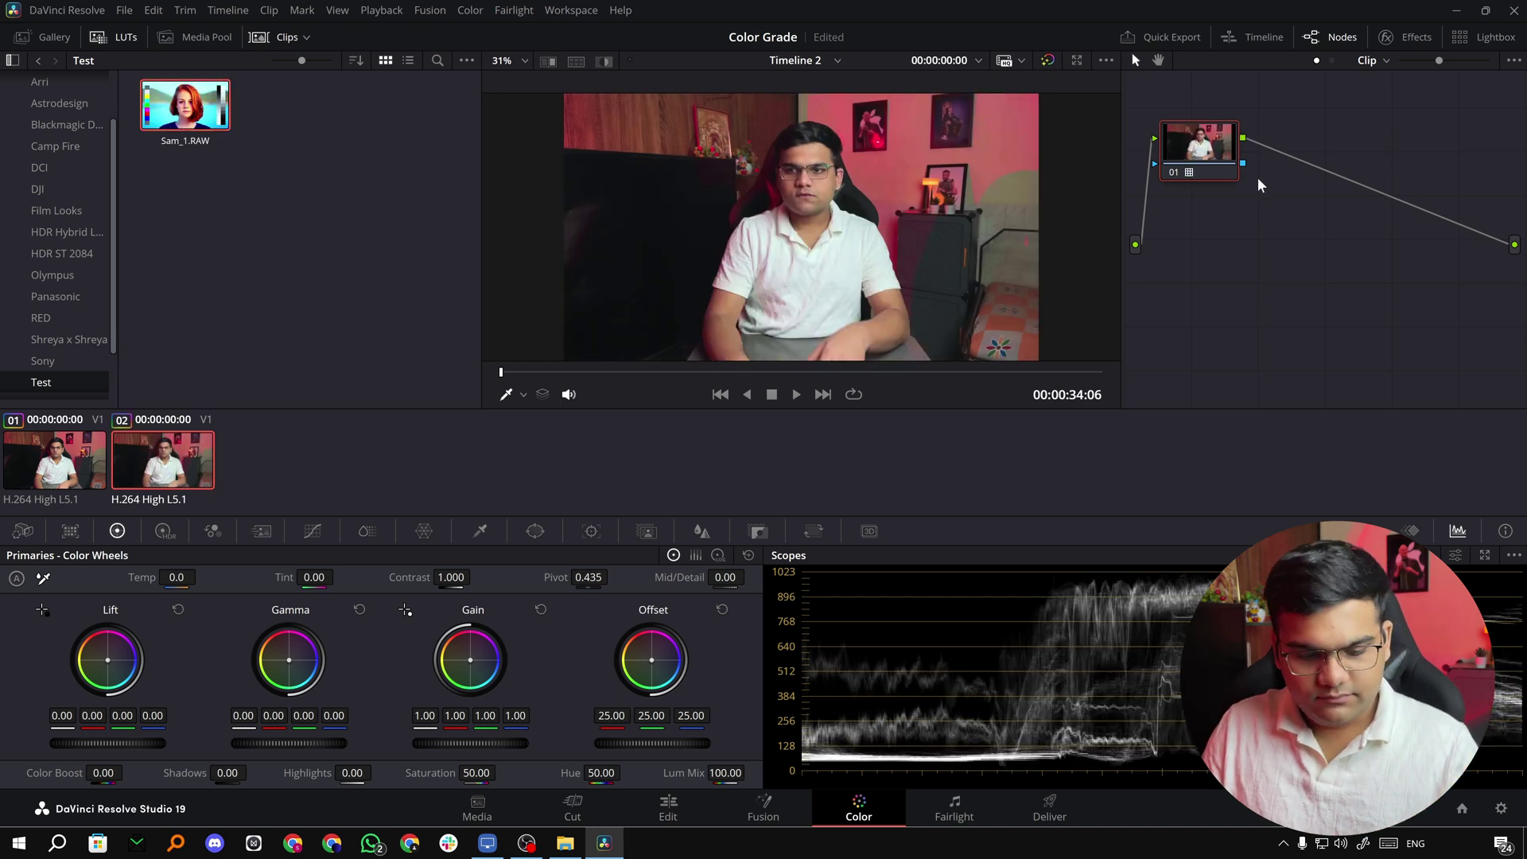
key("ctrl+z")
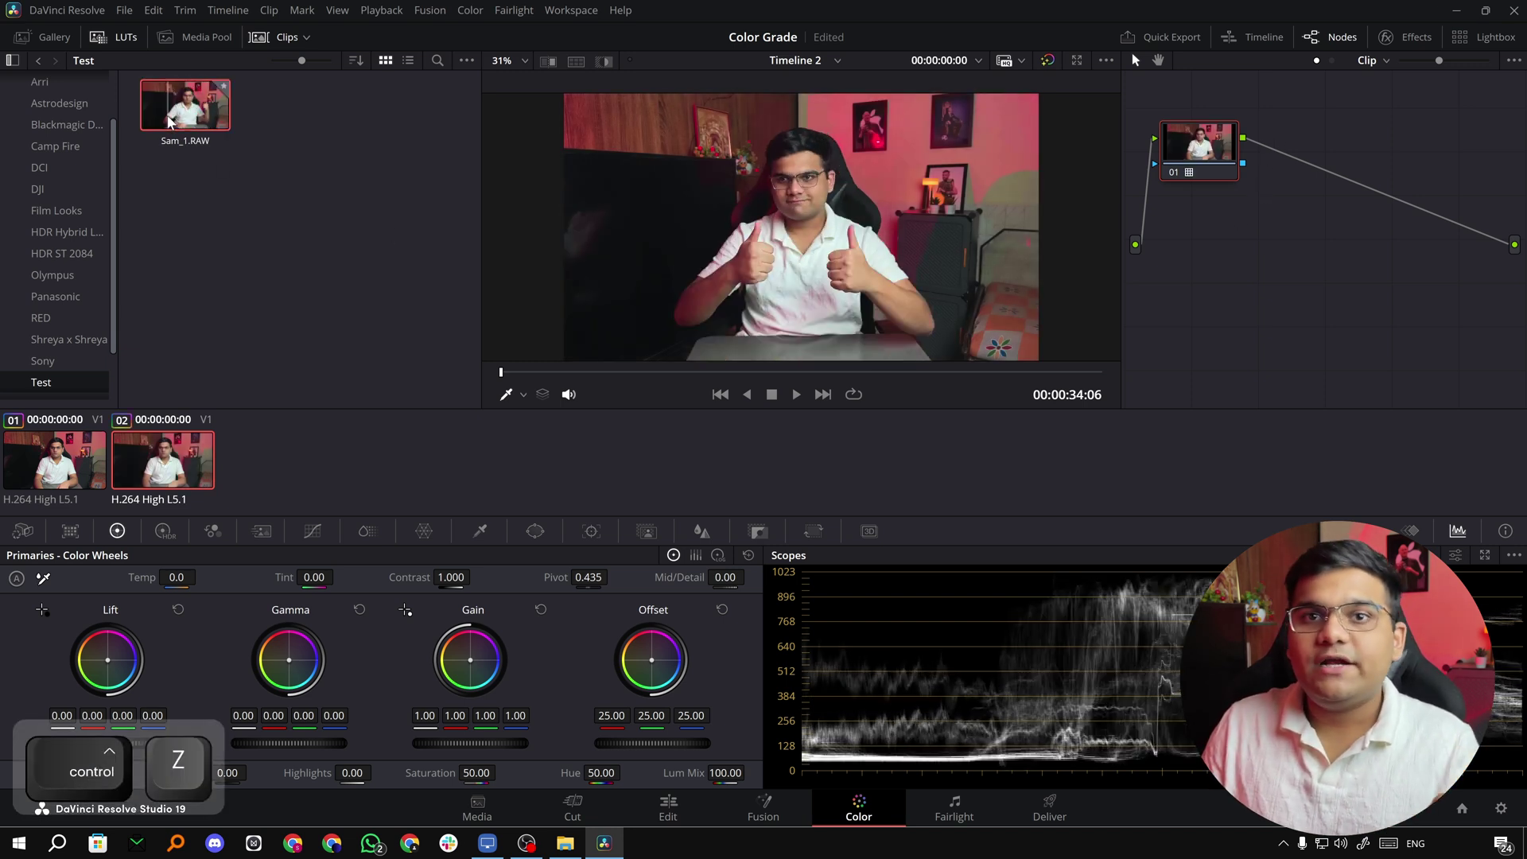
right_click(1200, 139)
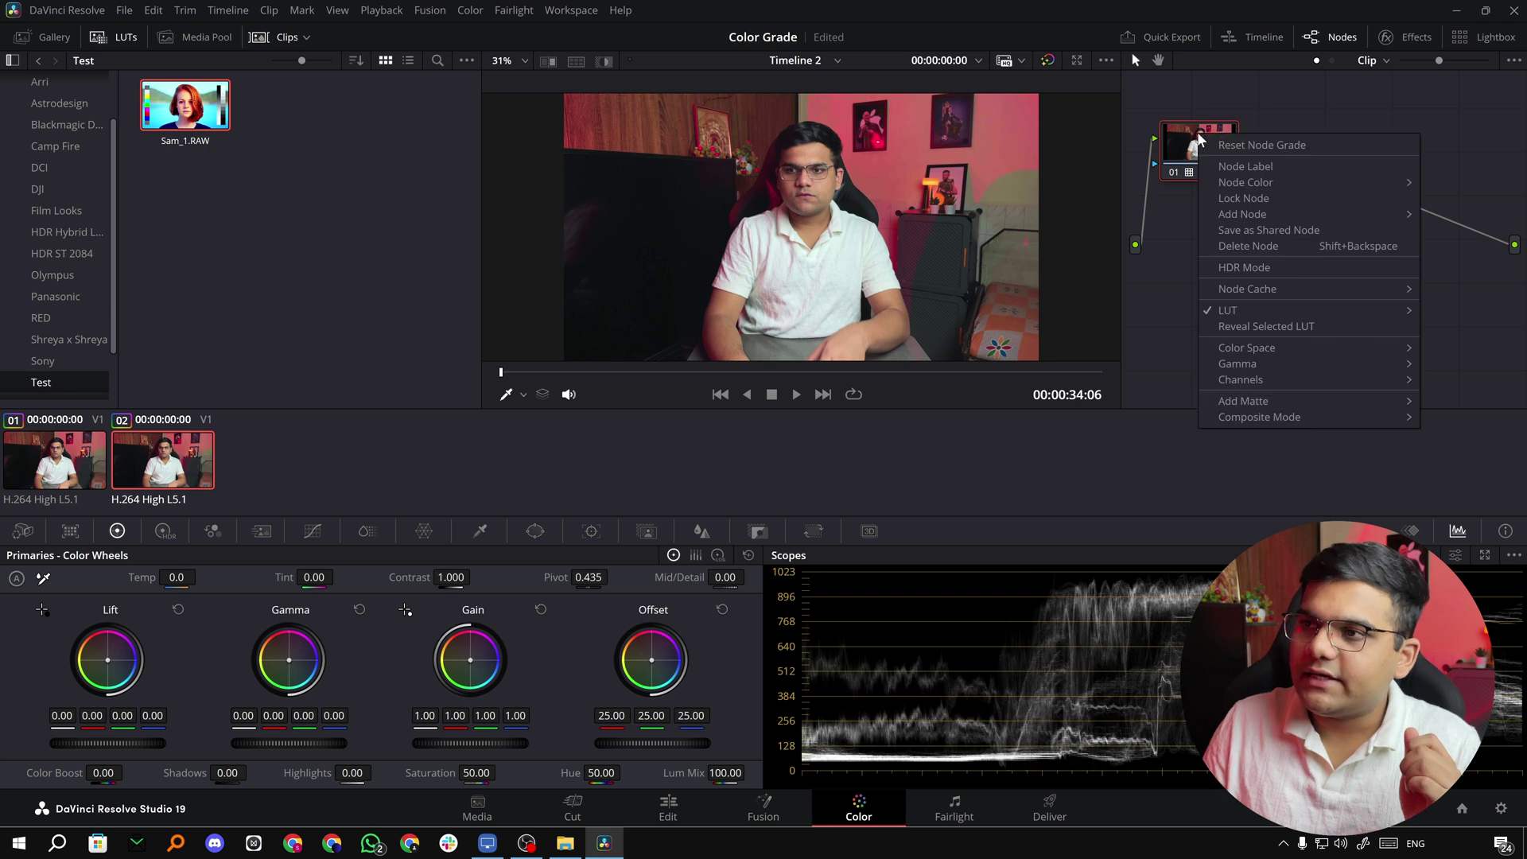
mouse_move(1251, 305)
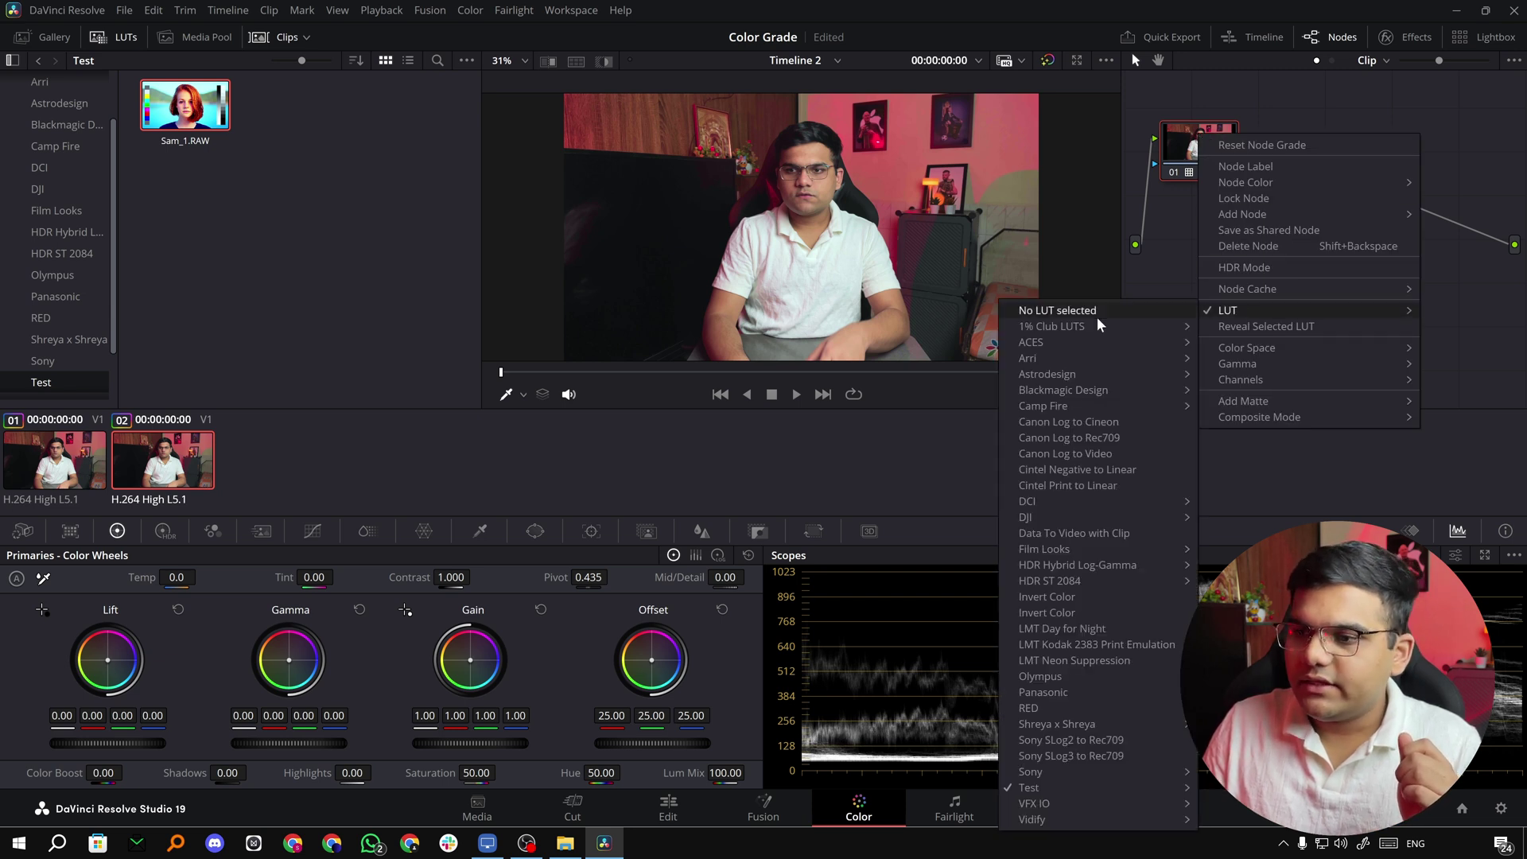
mouse_move(1053, 784)
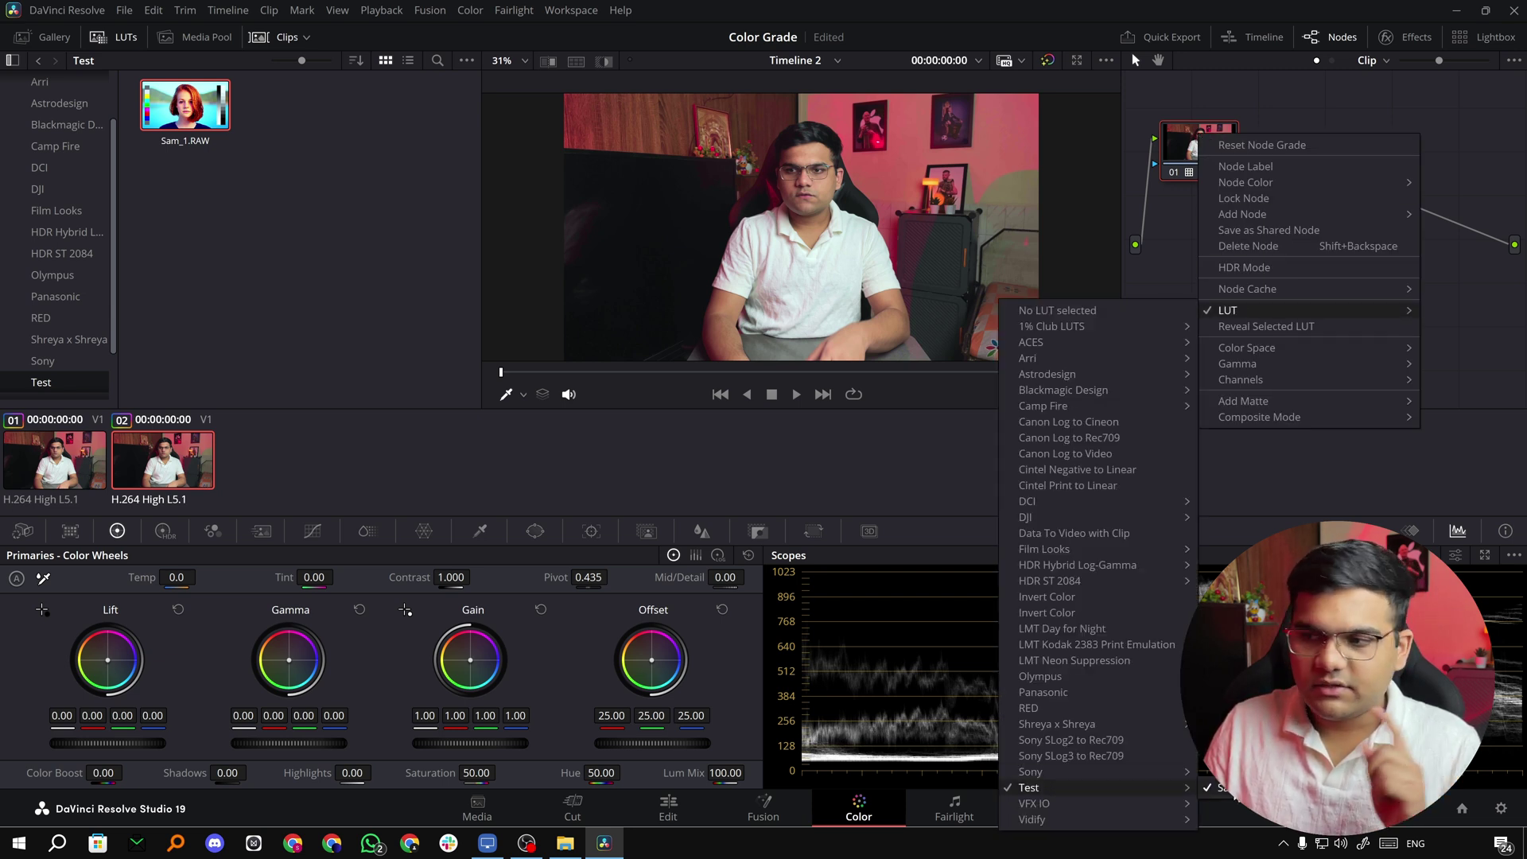
left_click(1295, 450)
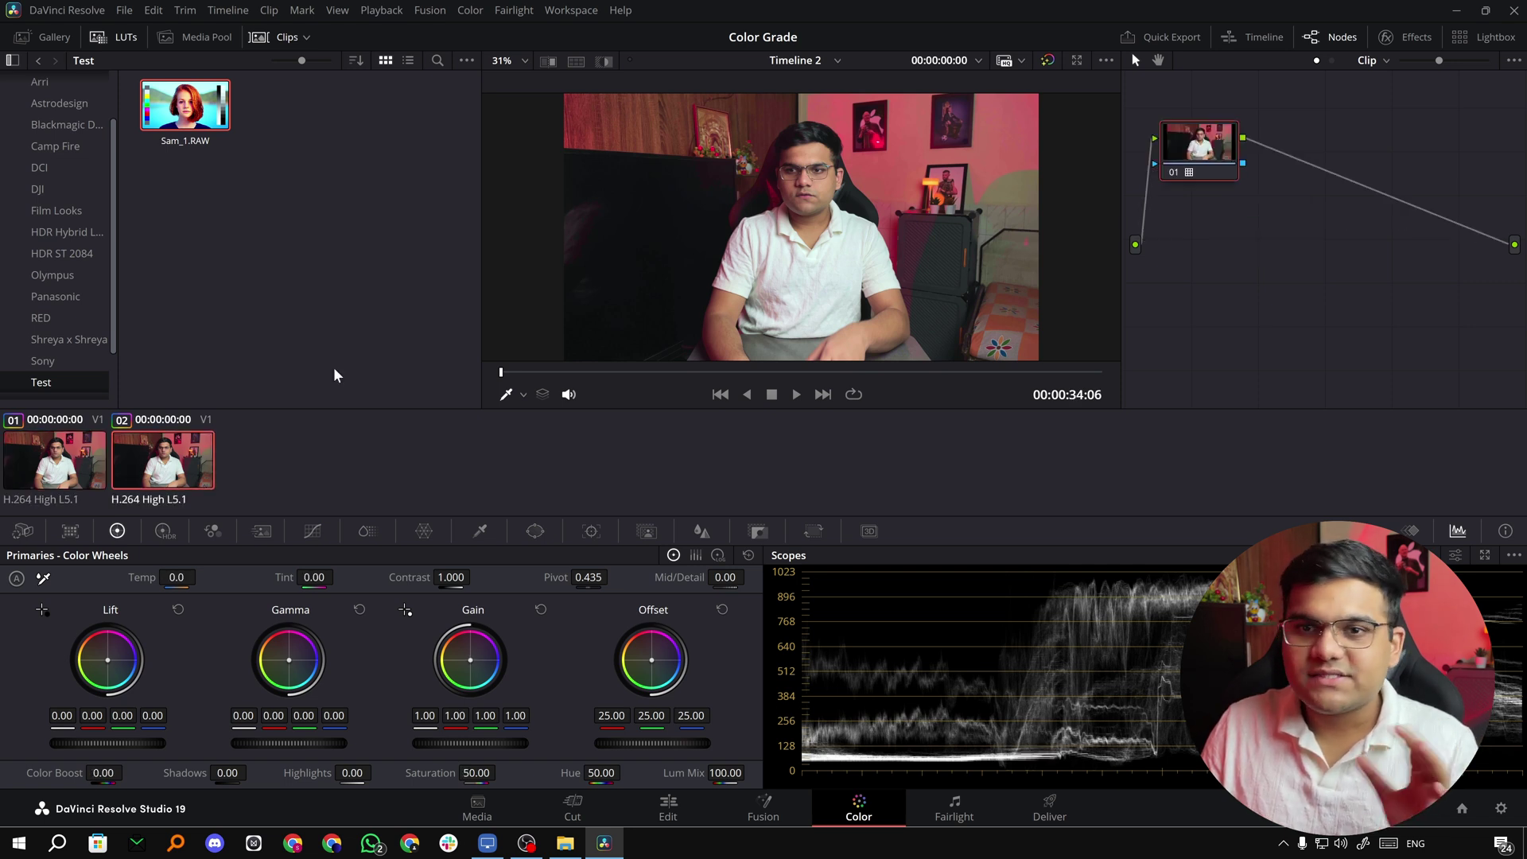
Switch back and forth between clip 01 and clip 02 to compare their grades
left_click(71, 459)
left_click(163, 459)
left_click(71, 459)
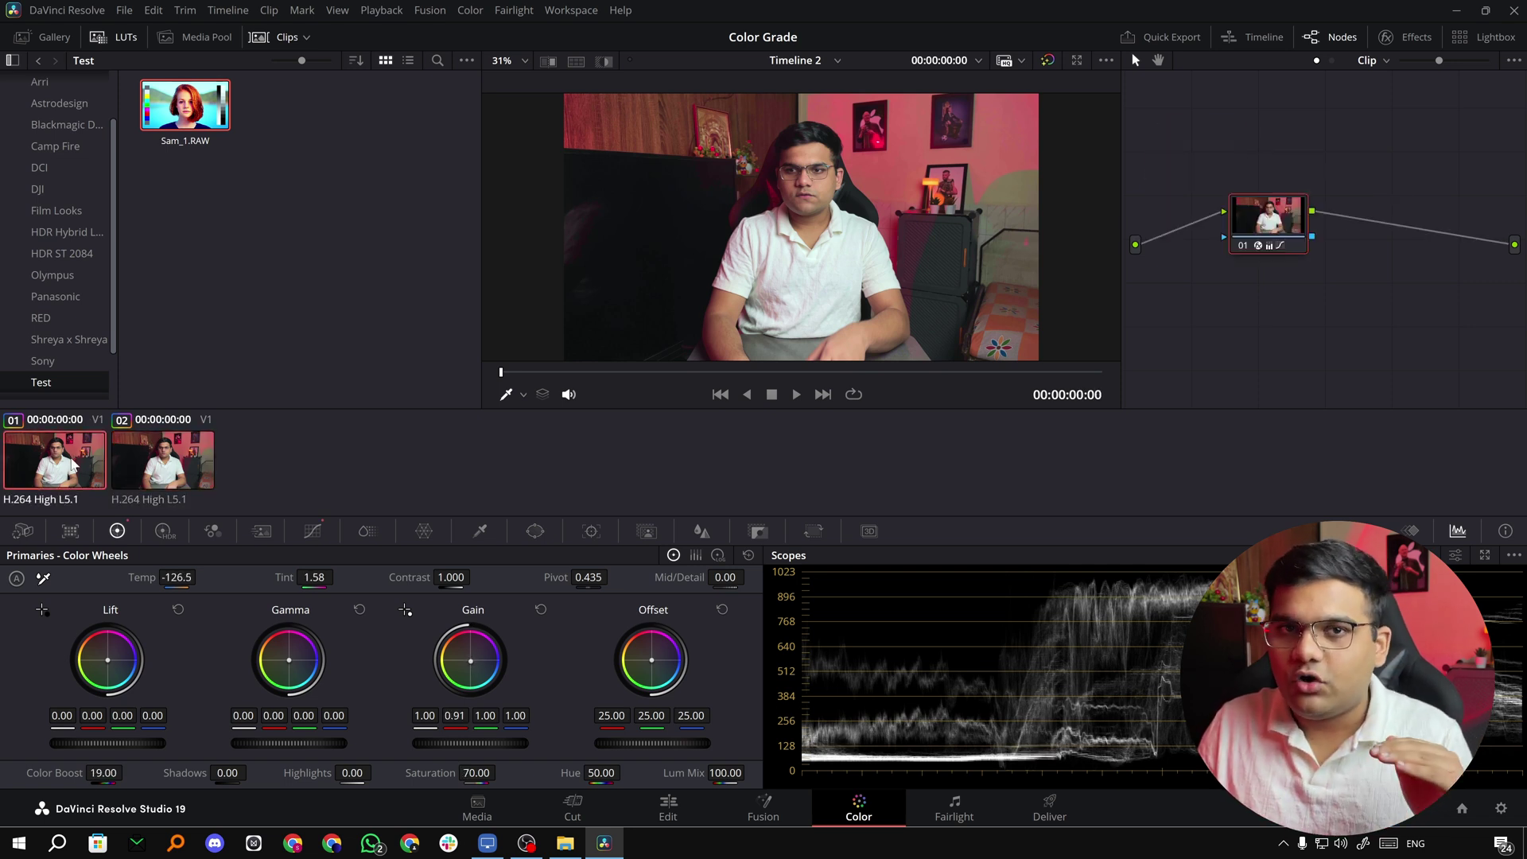
left_click(163, 460)
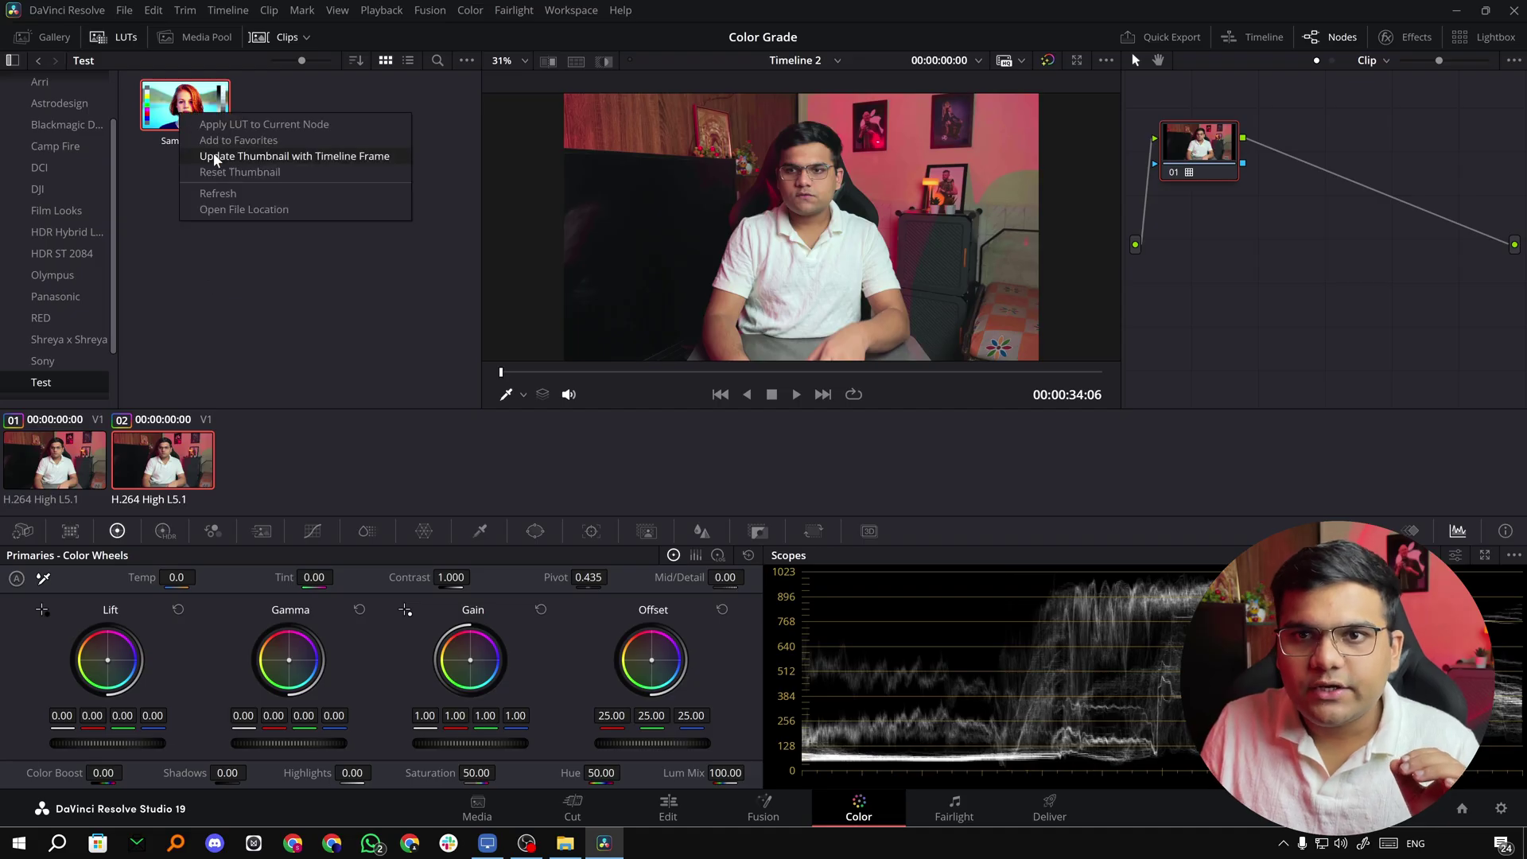
Open Sam_1.RAW.cube from its folder in Notepad and scroll through its numeric rows
left_click(240, 209)
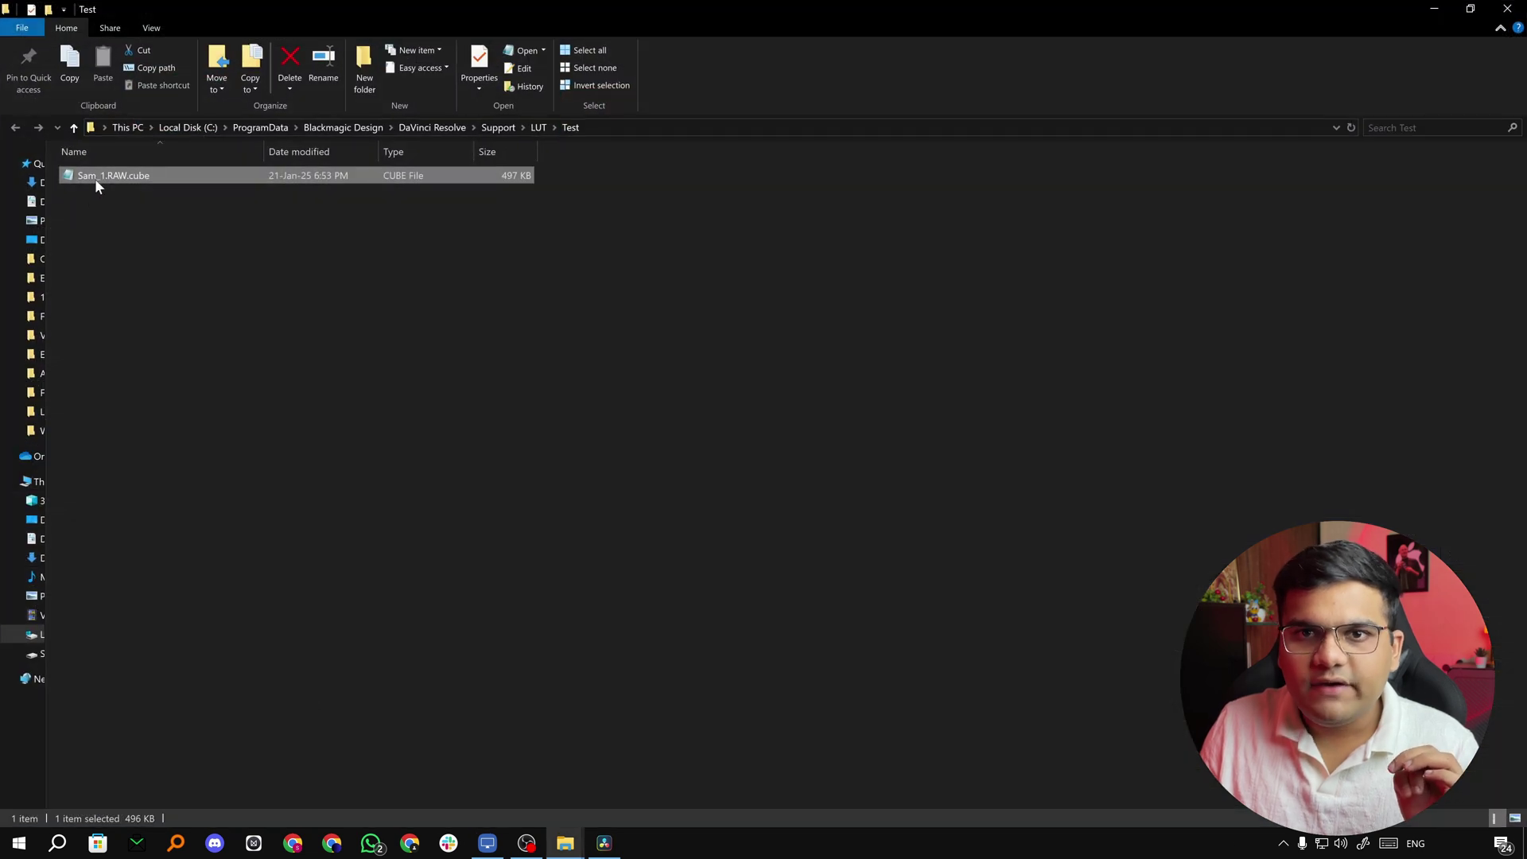
double_click(95, 175)
scroll(1058, 462, "down", 8)
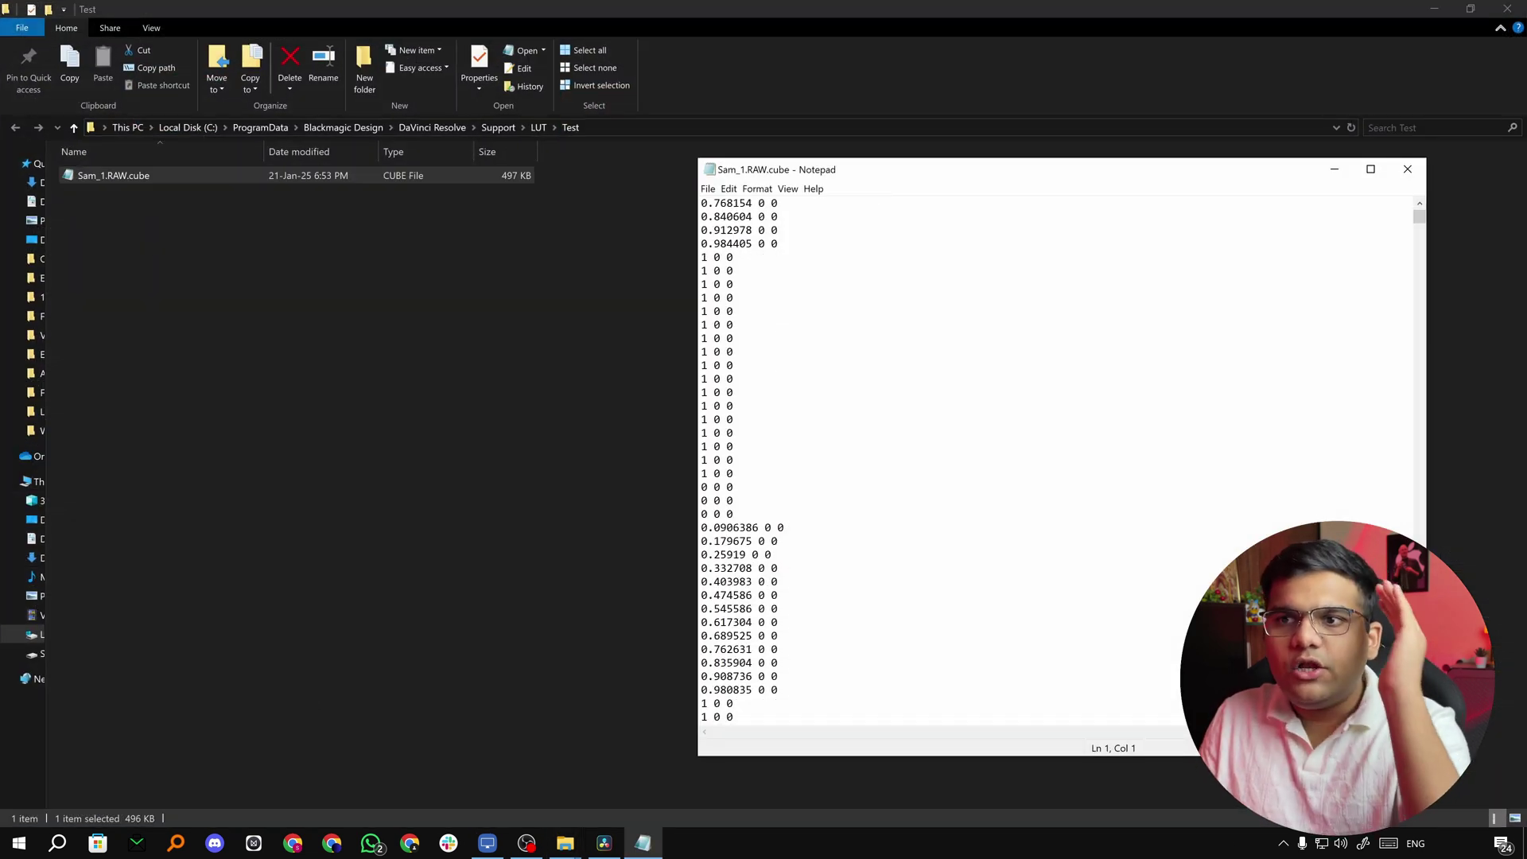
scroll(1057, 461, "down", 10)
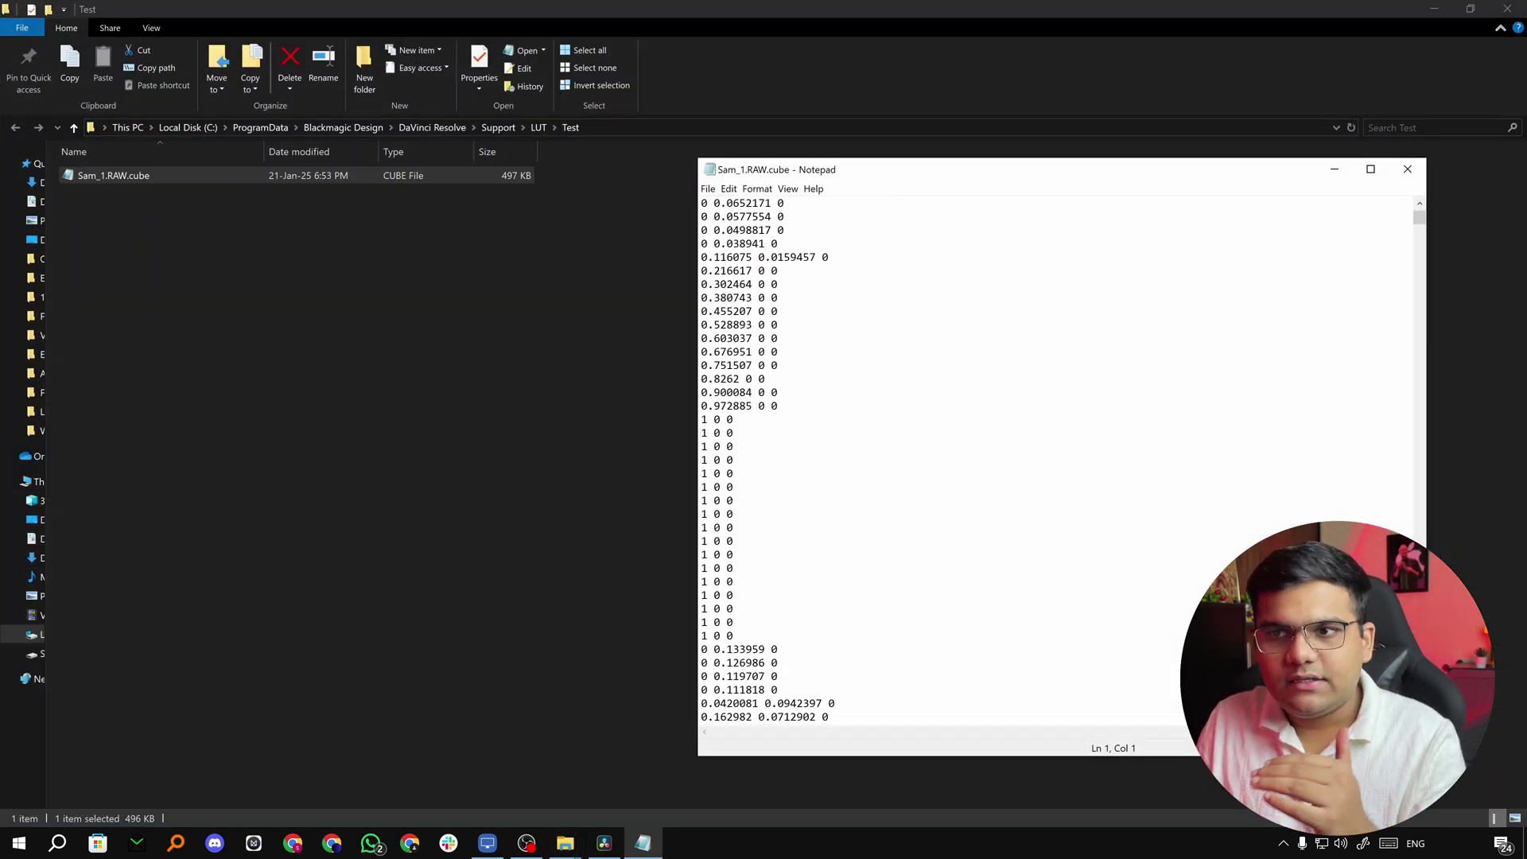
scroll(1058, 461, "down", 4)
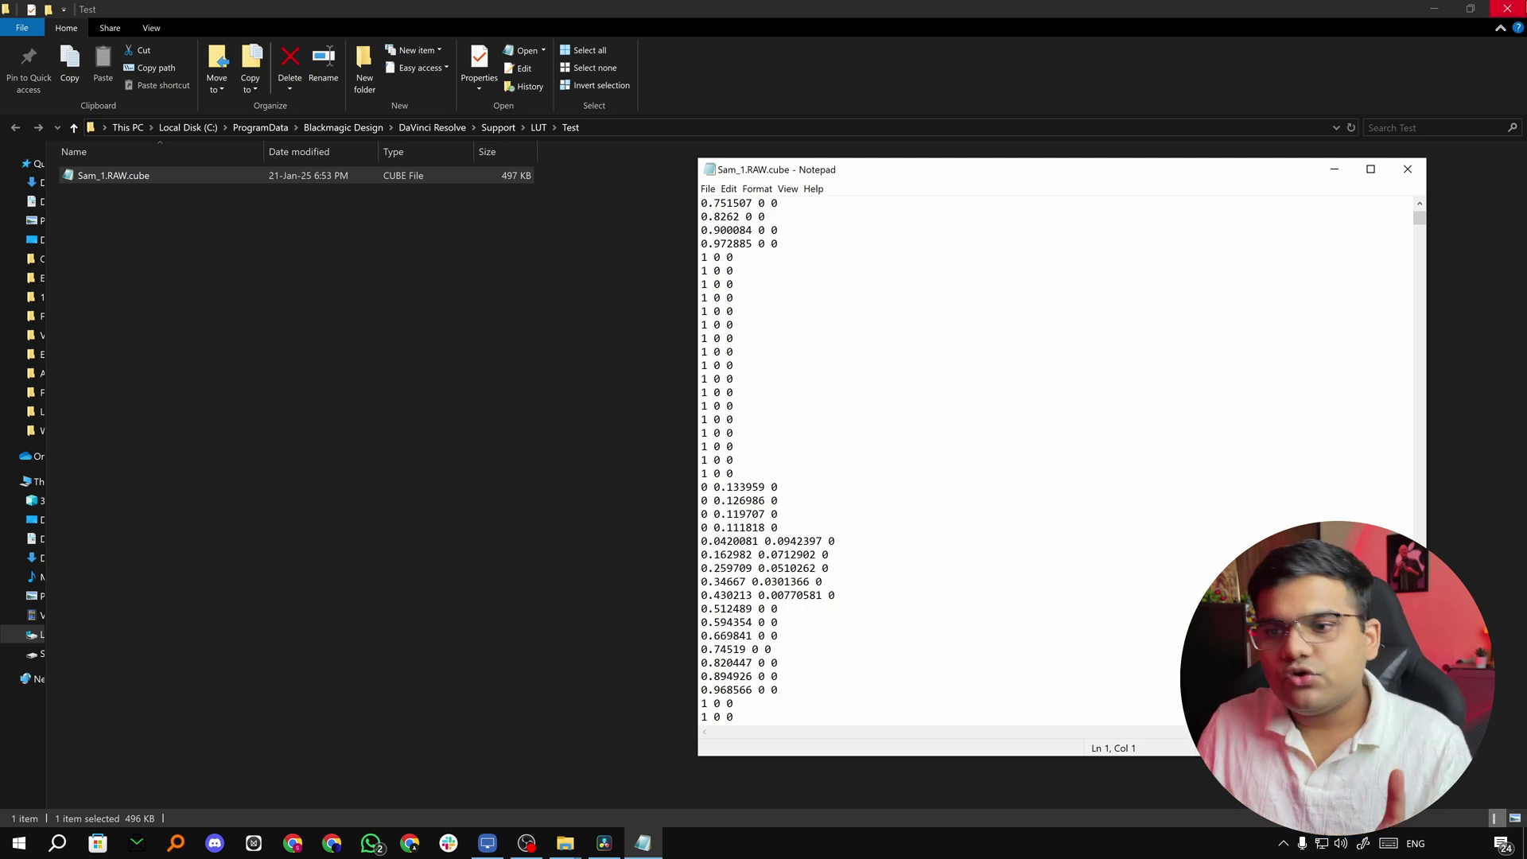
left_click(620, 827)
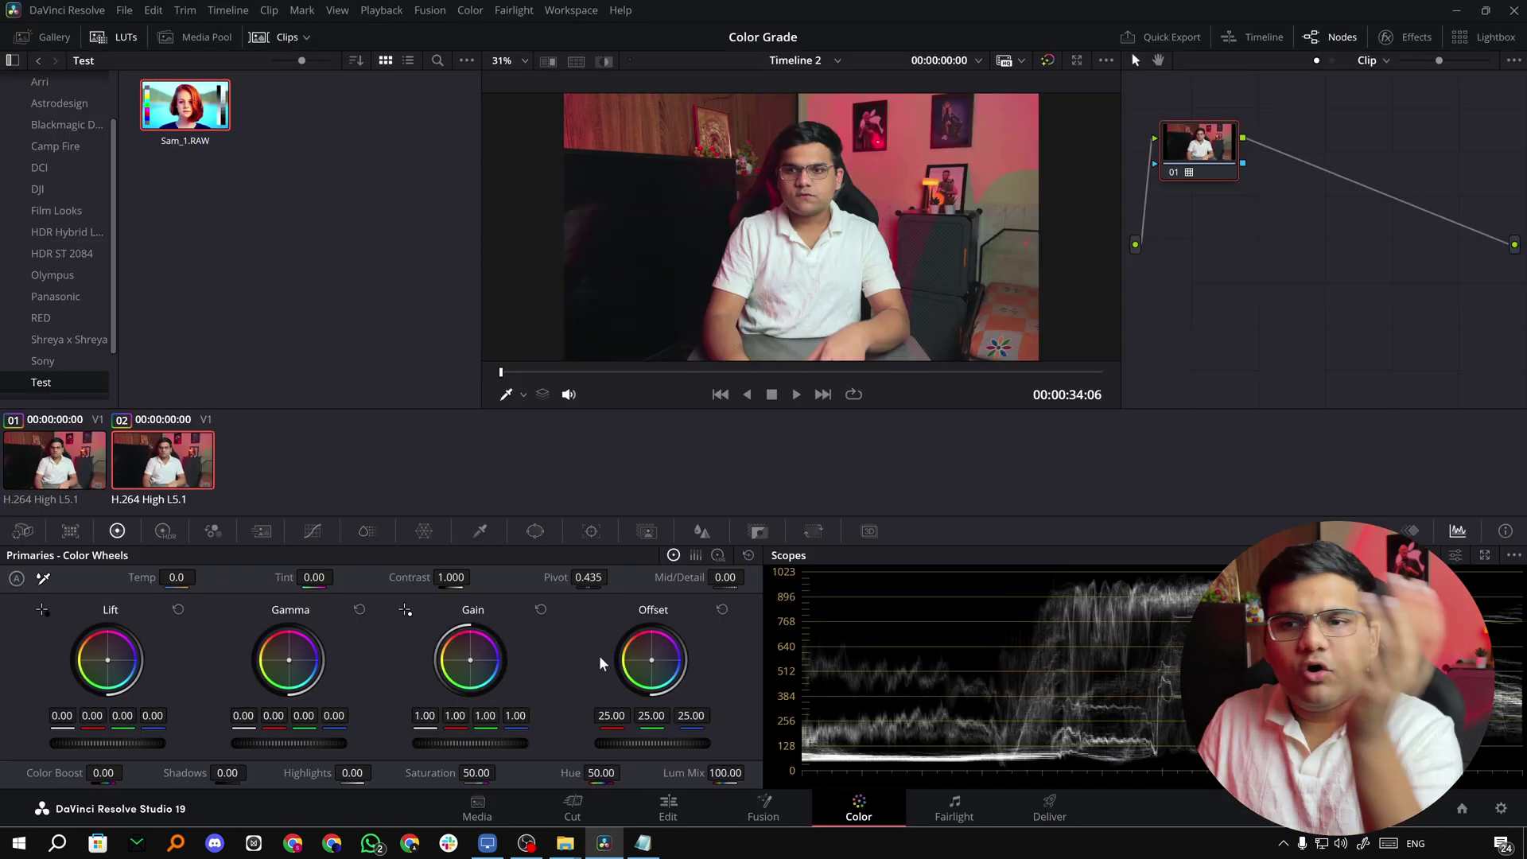